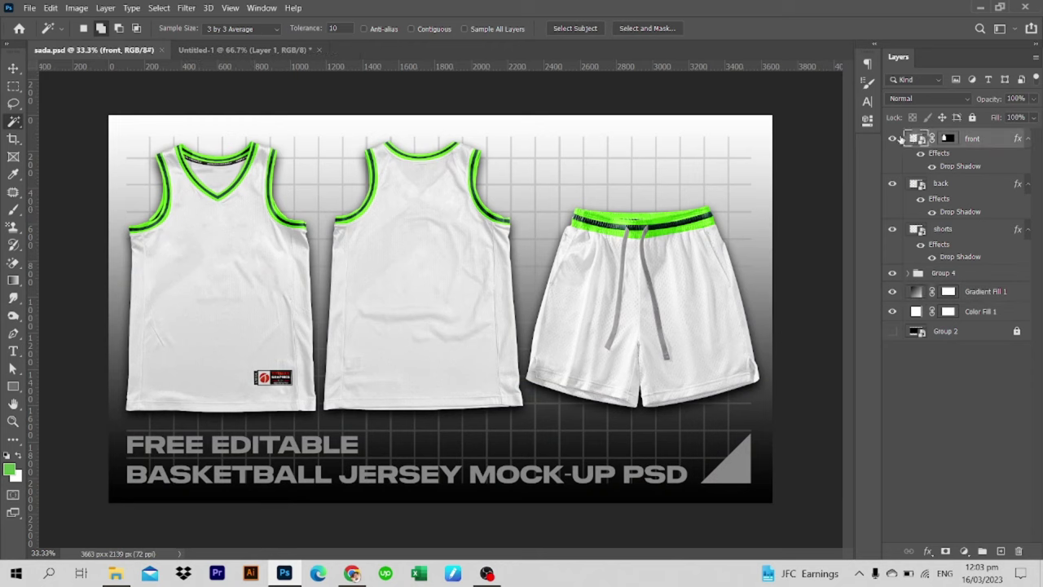
# Place the red ink splatter in the chest design, rotated a quarter turn and stretched to fill, then save.
pyautogui.doubleClick(913, 408)
pyautogui.hotkey('alt', 'Tab')
pyautogui.moveTo(367, 214); pyautogui.dragTo(694, 281)
pyautogui.moveTo(977, 417); pyautogui.dragTo(970, 381)
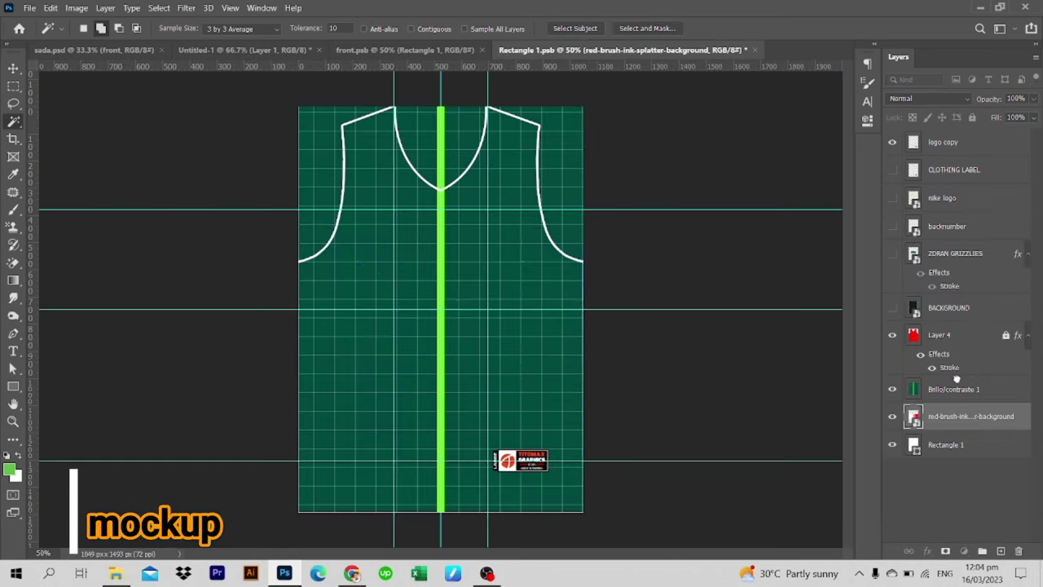
pyautogui.moveTo(591, 401)
pyautogui.mouseDown()
pyautogui.moveTo(542, 430)
pyautogui.moveTo(576, 361)
pyautogui.moveTo(582, 313)
pyautogui.mouseUp()
pyautogui.press('Return')
pyautogui.press('w')
pyautogui.hotkey('ctrl', 's')
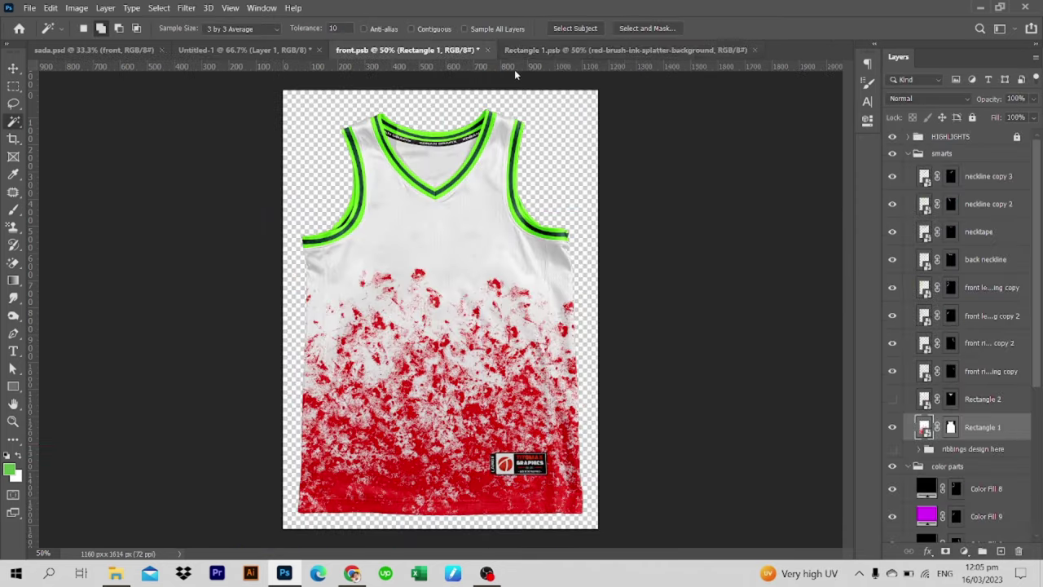
# Add white 'Ligueran' text on a new layer and begin enlarging it.
pyautogui.hotkey('ctrl', 'shift', 'alt', 'n')
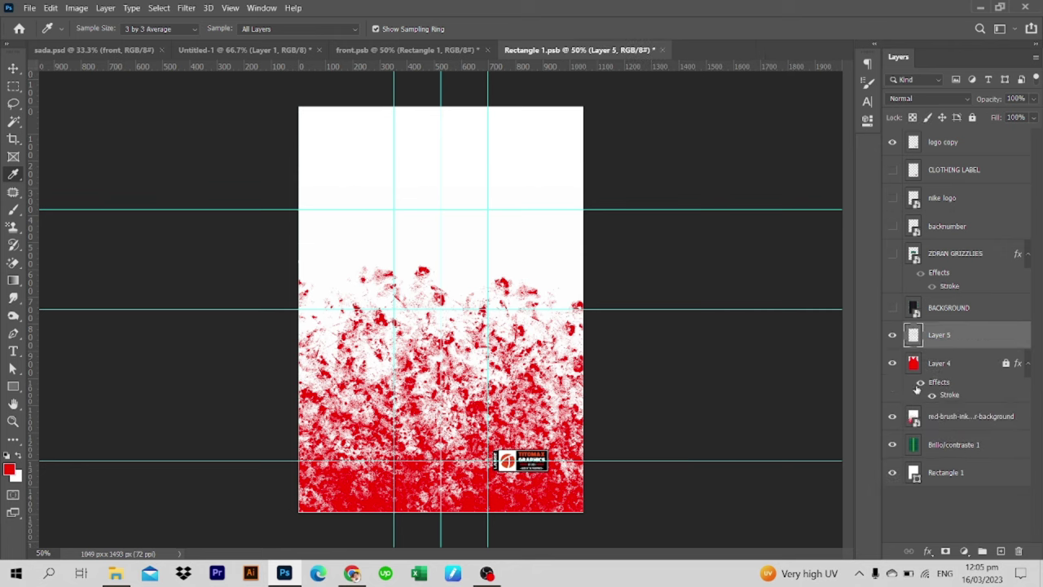
pyautogui.hotkey('ctrl', 'Return')
pyautogui.hotkey('ctrl', 't')
# Move Ligueran onto the chest, duplicate it in Retrofest Shadow, and recolour the copies red and dark.
pyautogui.moveTo(487, 256); pyautogui.dragTo(530, 235)
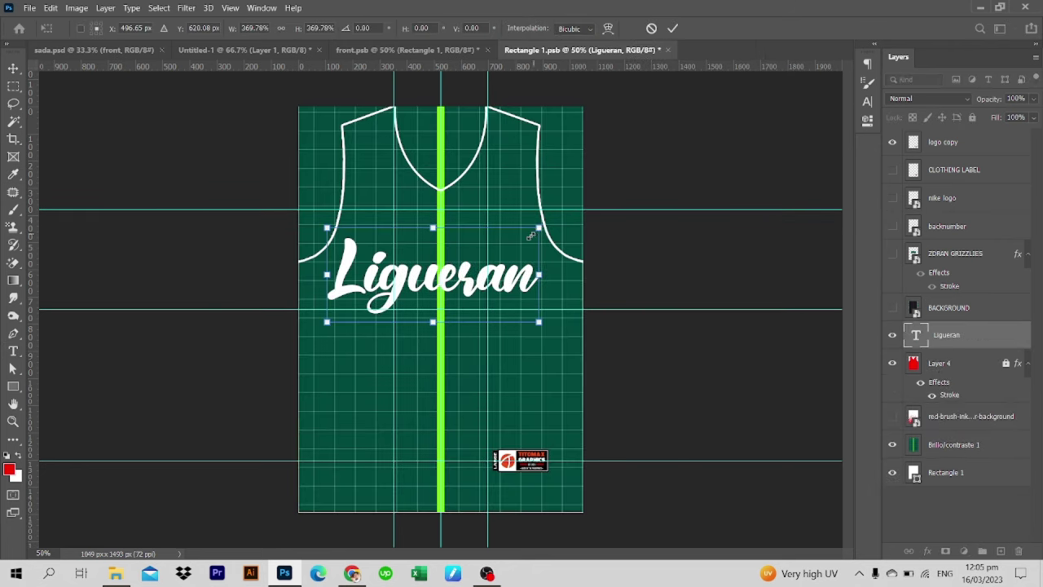
pyautogui.hotkey('ctrl', 'j')
pyautogui.hotkey('ctrl', 'j')
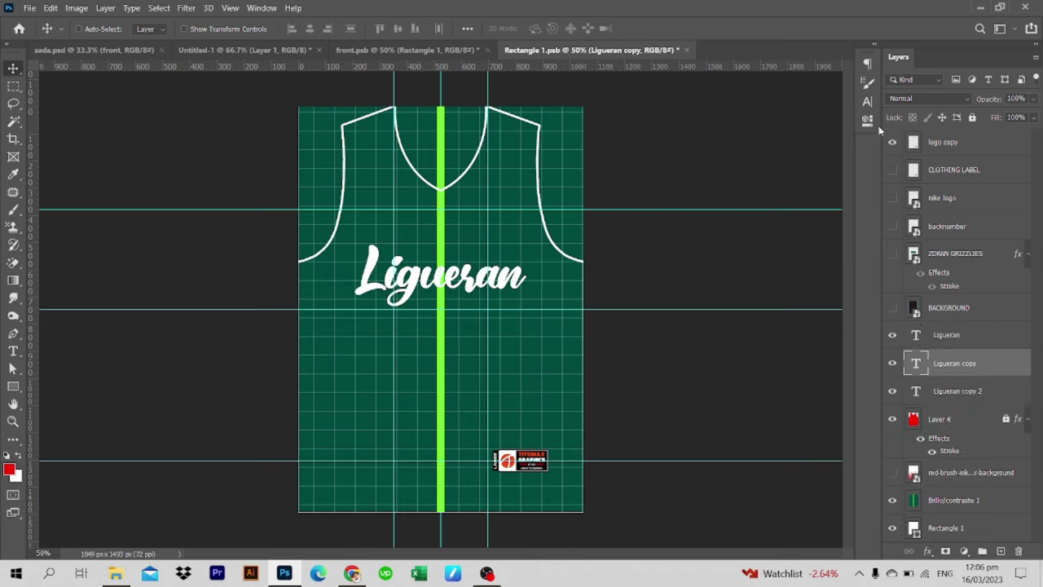
pyautogui.click(867, 101)
pyautogui.click(750, 82)
pyautogui.click(782, 120)
pyautogui.click(832, 140)
pyautogui.click(844, 166)
pyautogui.click(991, 131)
pyautogui.click(831, 140)
pyautogui.click(844, 166)
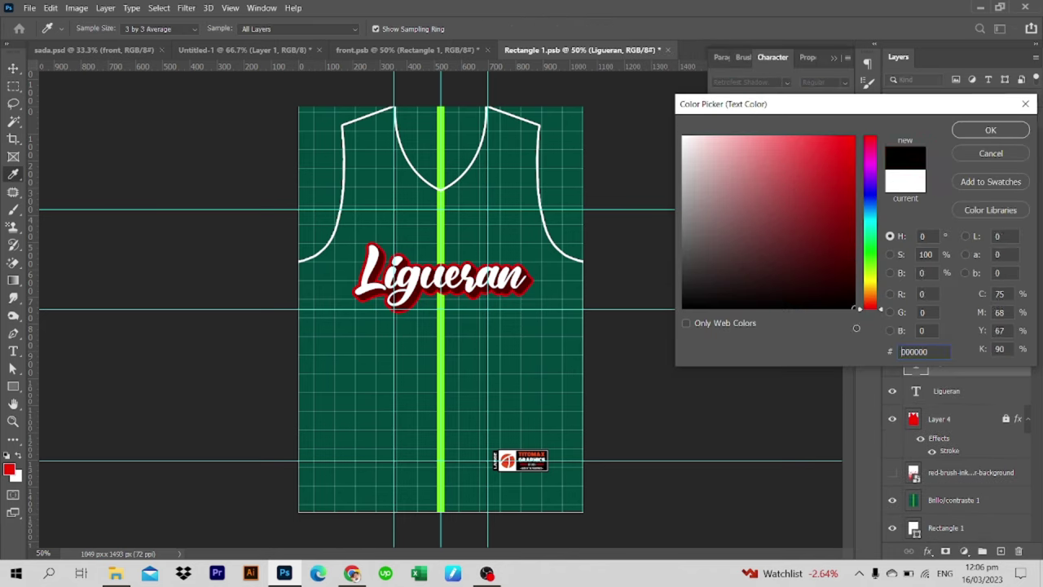
pyautogui.press('Return')
# Merge the three Ligueran layers, then enlarge and tilt the merged text upward.
pyautogui.keyDown('shift'); pyautogui.click(946, 334); pyautogui.keyUp('shift')
pyautogui.hotkey('ctrl', 't')
pyautogui.rightClick(398, 261)
pyautogui.press('Escape')
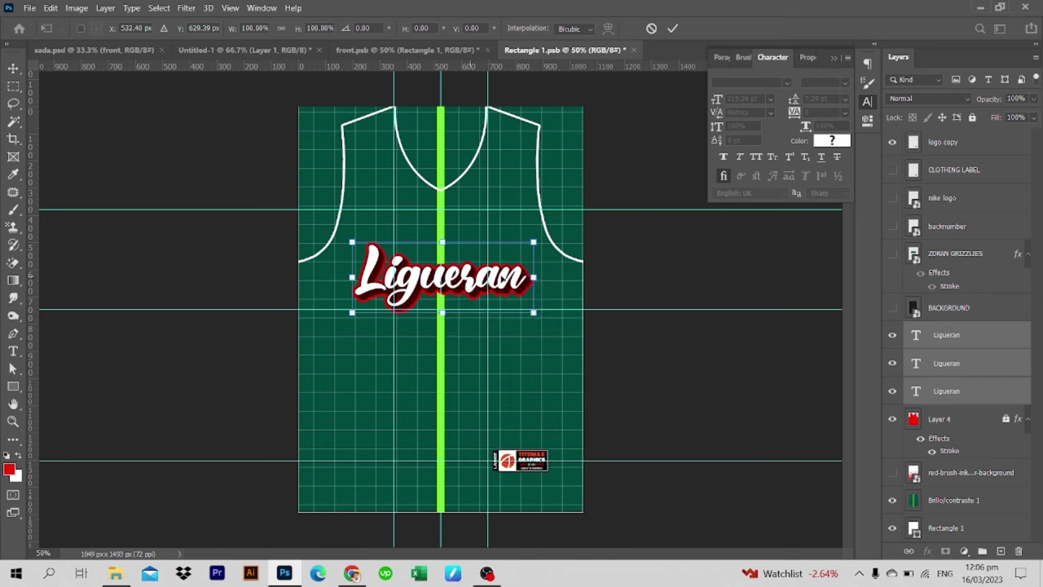
pyautogui.hotkey('ctrl', 'e')
pyautogui.hotkey('ctrl', 't')
pyautogui.moveTo(534, 238); pyautogui.dragTo(538, 310)
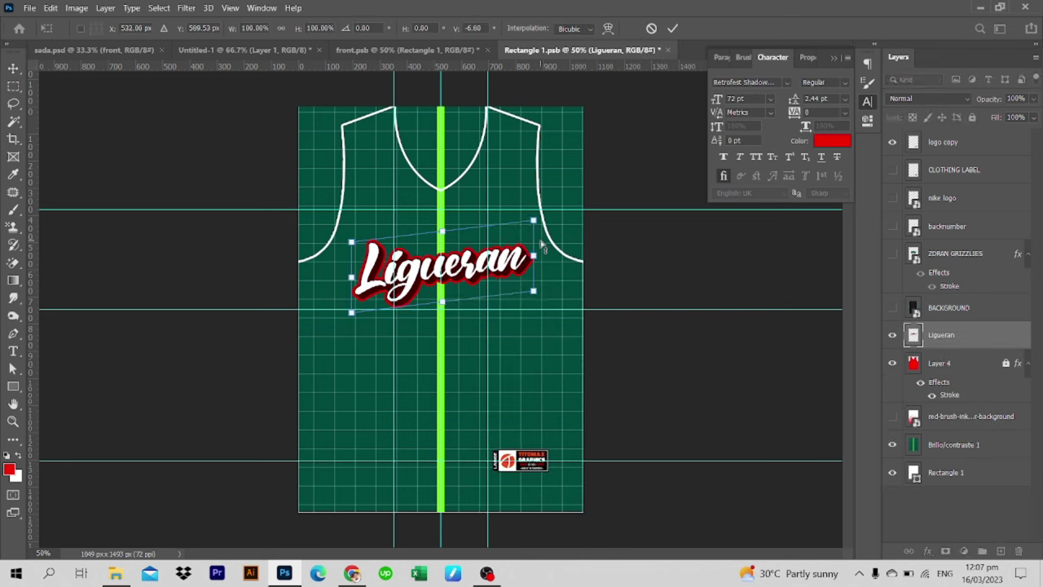
pyautogui.press('Return')
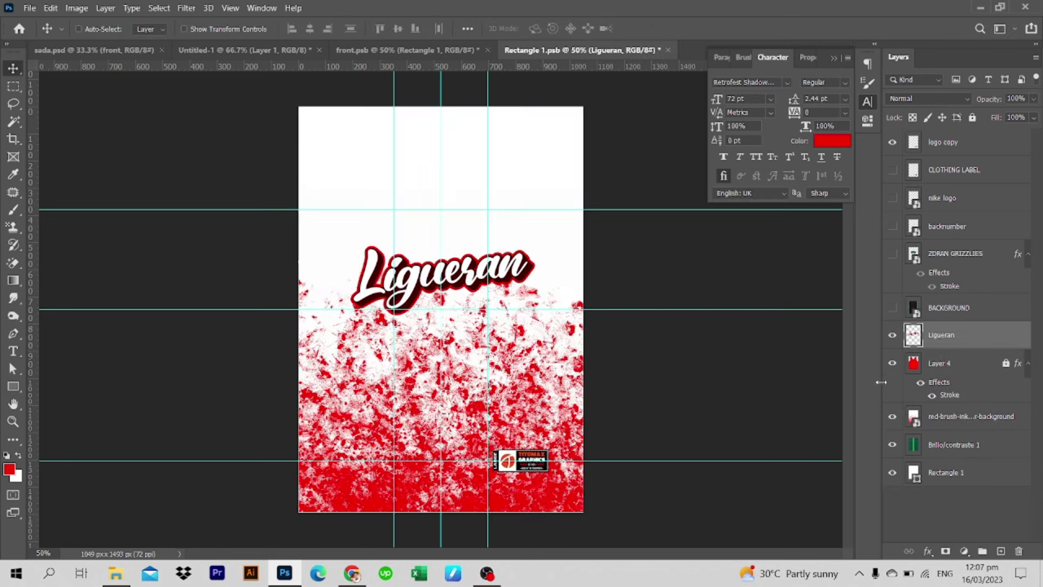
# Save the chest design and copy the swoosh and lion logos into it from Untitled-1.
pyautogui.hotkey('ctrl', 's')
pyautogui.click(387, 49)
pyautogui.click(595, 50)
pyautogui.moveTo(245, 50); pyautogui.dragTo(586, 50)
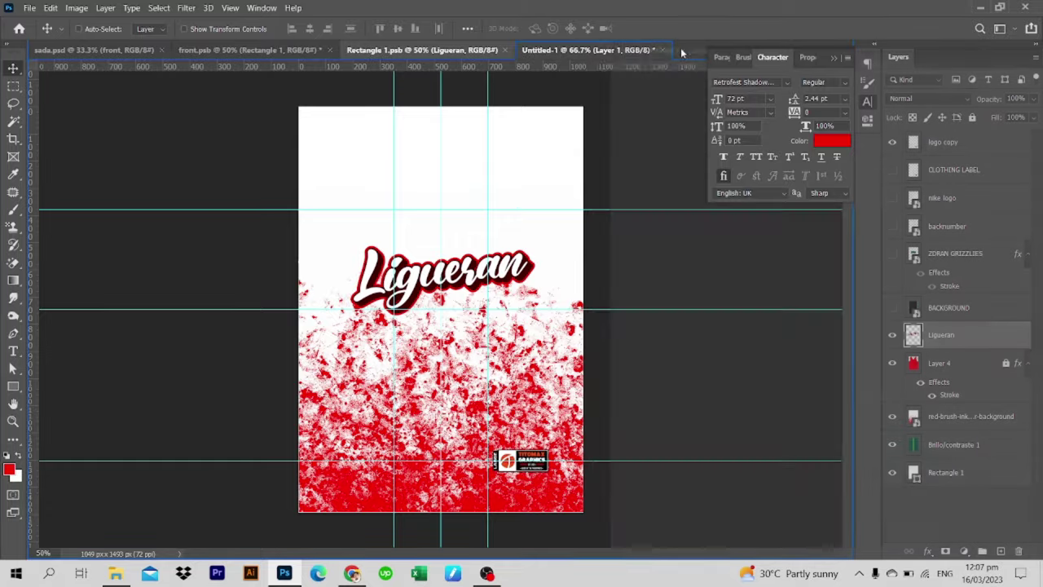
pyautogui.moveTo(946, 195); pyautogui.dragTo(892, 279)
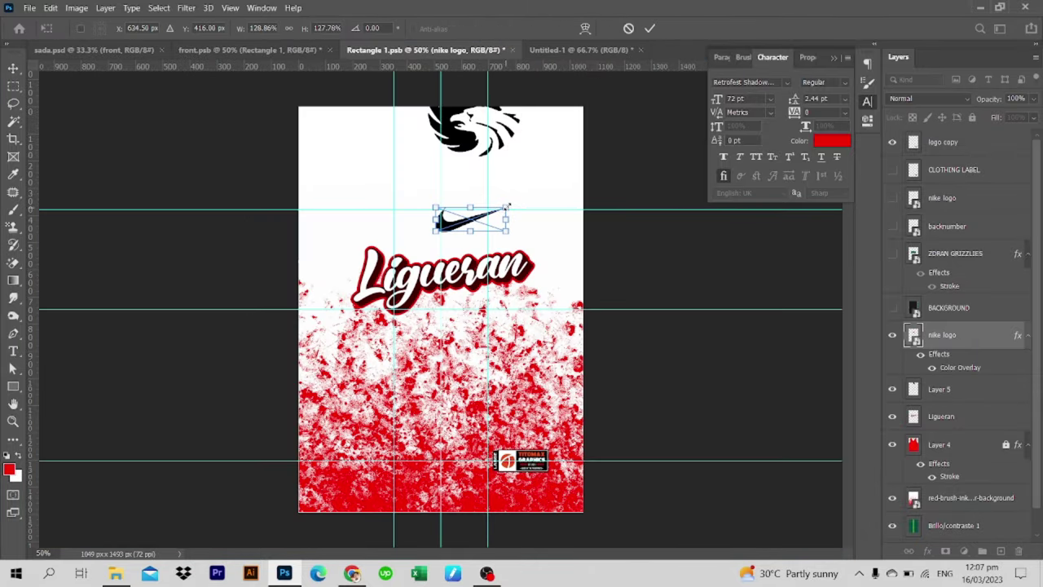
# Shrink the lion logo onto the upper chest beside the swoosh and check the front preview.
pyautogui.keyDown('ctrl'); pyautogui.click(507, 149); pyautogui.keyUp('ctrl')
pyautogui.hotkey('ctrl', 't')
pyautogui.moveTo(492, 202); pyautogui.dragTo(562, 203)
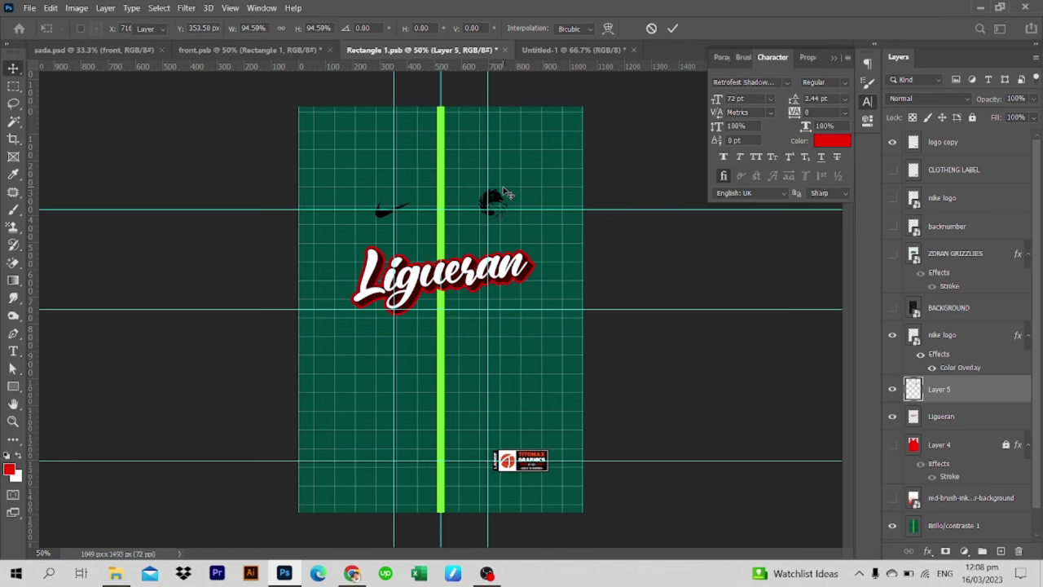
pyautogui.click(245, 49)
pyautogui.click(416, 50)
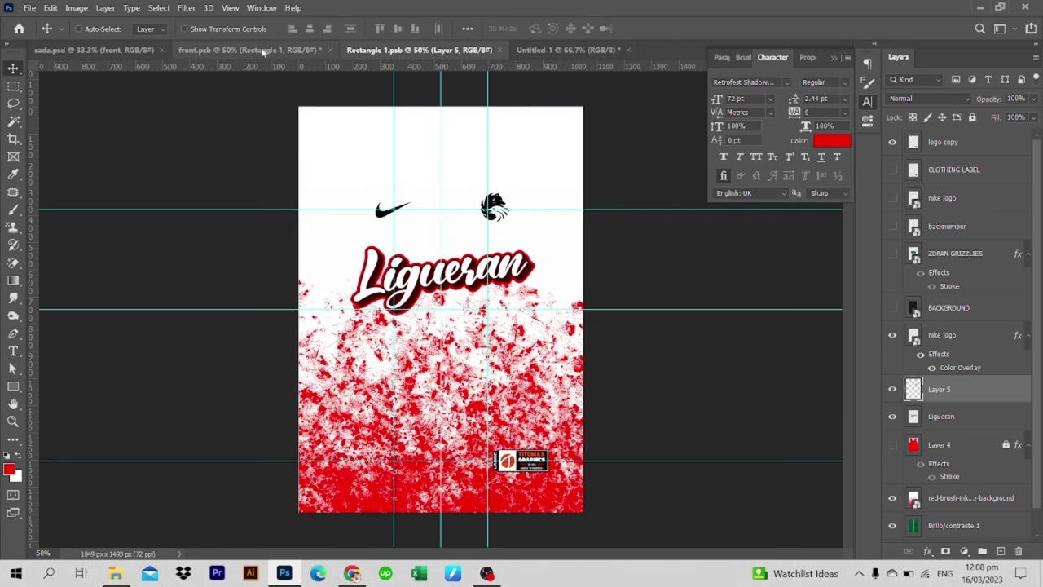
pyautogui.click(269, 50)
pyautogui.click(388, 52)
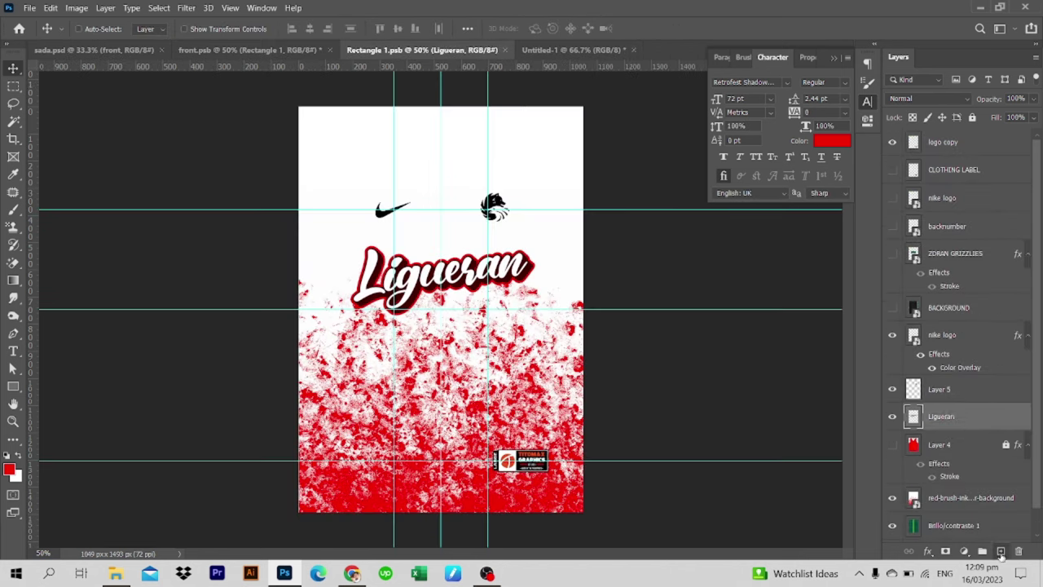
# Set the 10 layers to Retrofest Shadow, coloured red (ff0000) and dark red.
pyautogui.click(788, 83)
pyautogui.press('Return')
pyautogui.click(831, 140)
pyautogui.write('ff0000')
pyautogui.press('Return')
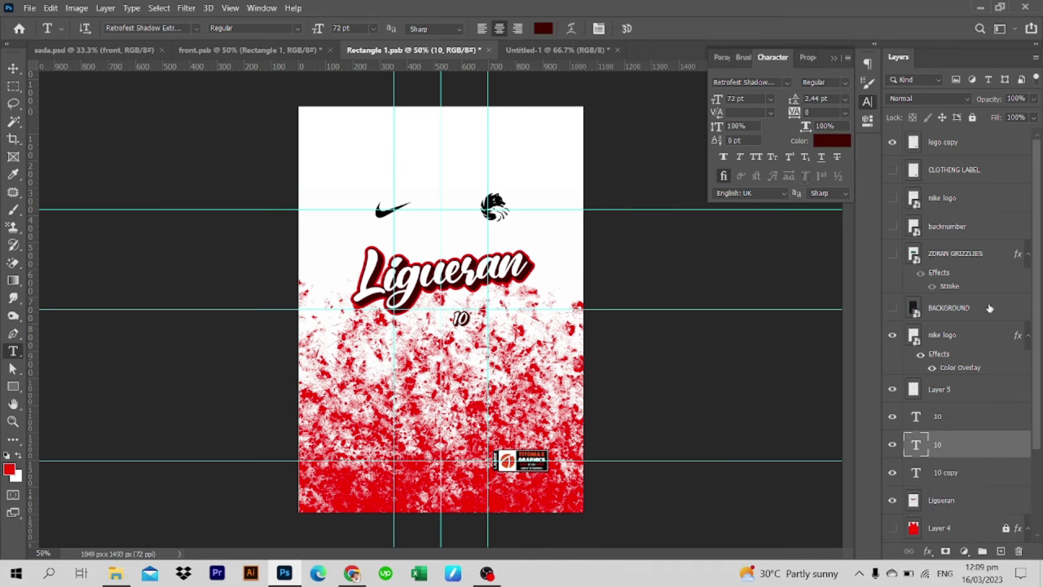
pyautogui.click(787, 83)
pyautogui.press('Return')
pyautogui.click(832, 140)
pyautogui.click(997, 130)
# Enlarge the 10 to about 172% and move it right below Ligueran, nudging both up.
pyautogui.hotkey('shift', 'alt', '[')
pyautogui.hotkey('shift', 'alt', ']')
pyautogui.hotkey('ctrl', 't')
pyautogui.moveTo(481, 307); pyautogui.dragTo(494, 275)
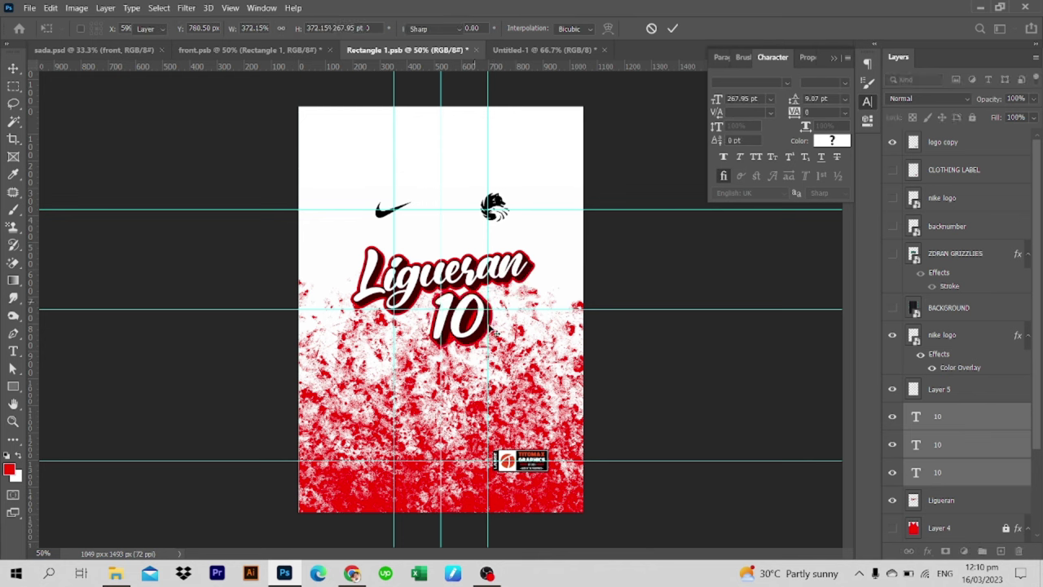
pyautogui.press('Return')
pyautogui.moveTo(495, 332); pyautogui.dragTo(521, 328)
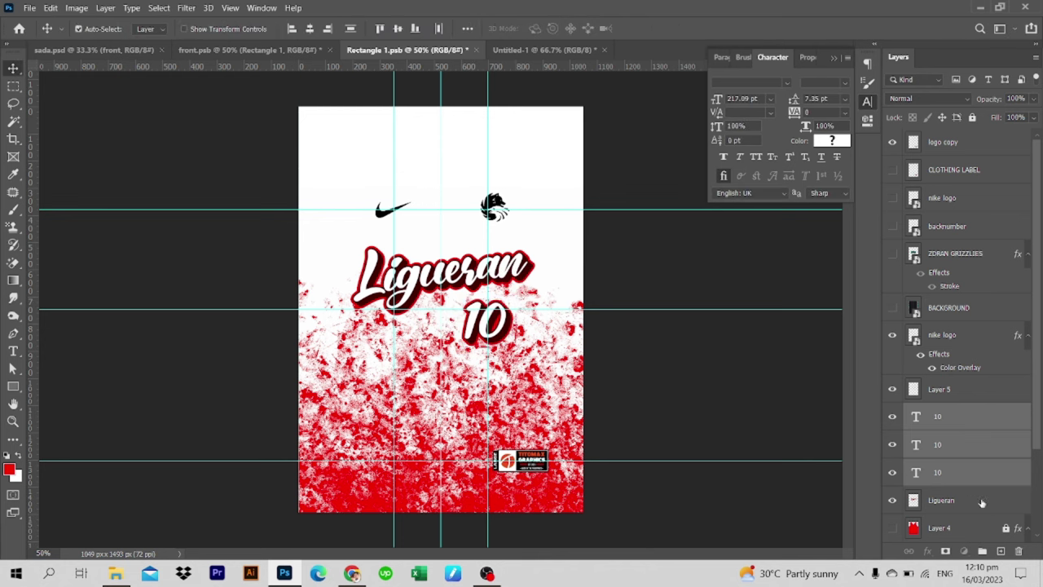
pyautogui.hotkey('shift', 'Up')
pyautogui.hotkey('shift', 'Up')
pyautogui.click(253, 50)
# Give the neckline trim a white centre stripe and red outer fill, then open the neck tape design.
pyautogui.click(534, 50)
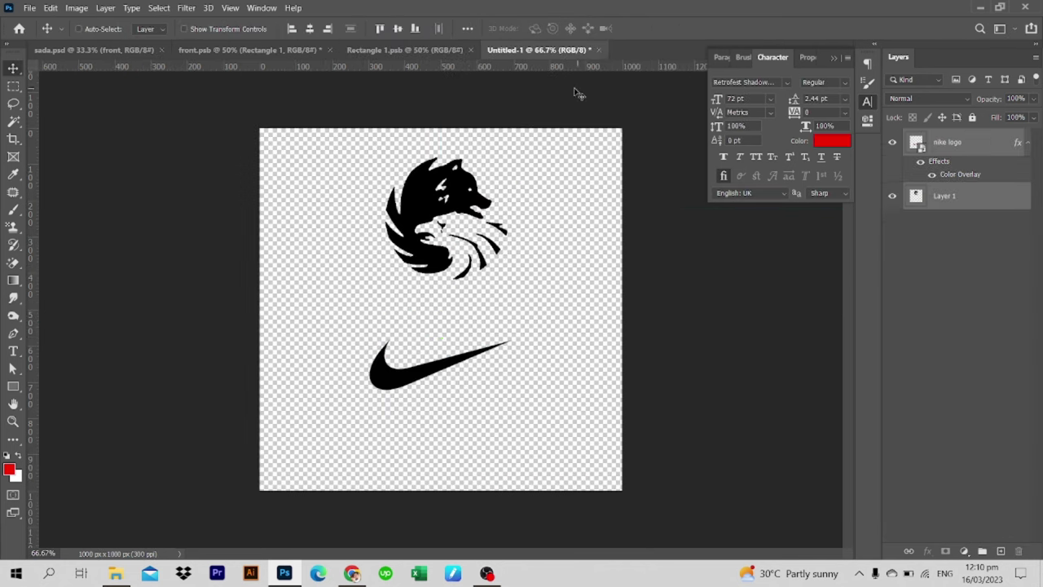
pyautogui.click(405, 50)
pyautogui.click(471, 49)
pyautogui.doubleClick(919, 187)
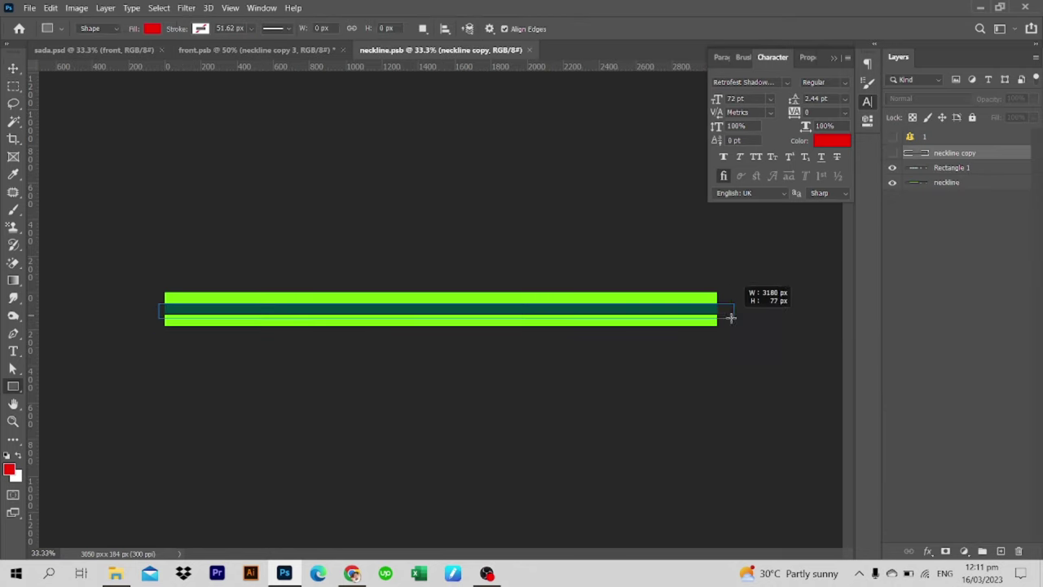
pyautogui.moveTo(732, 318); pyautogui.dragTo(717, 319)
pyautogui.click(710, 144)
pyautogui.click(717, 215)
pyautogui.doubleClick(919, 182)
pyautogui.click(991, 130)
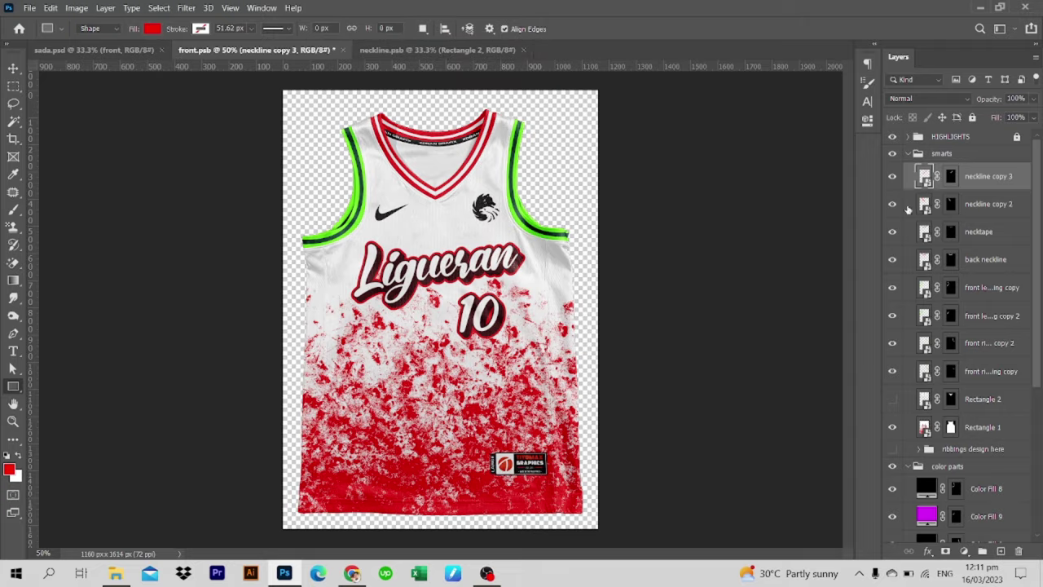
pyautogui.doubleClick(924, 232)
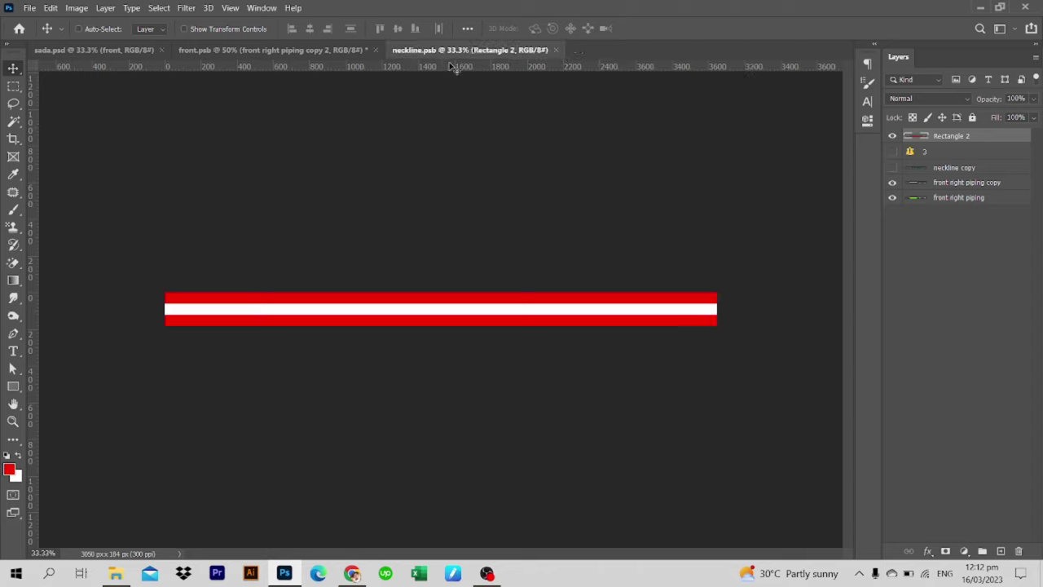
pyautogui.doubleClick(925, 432)
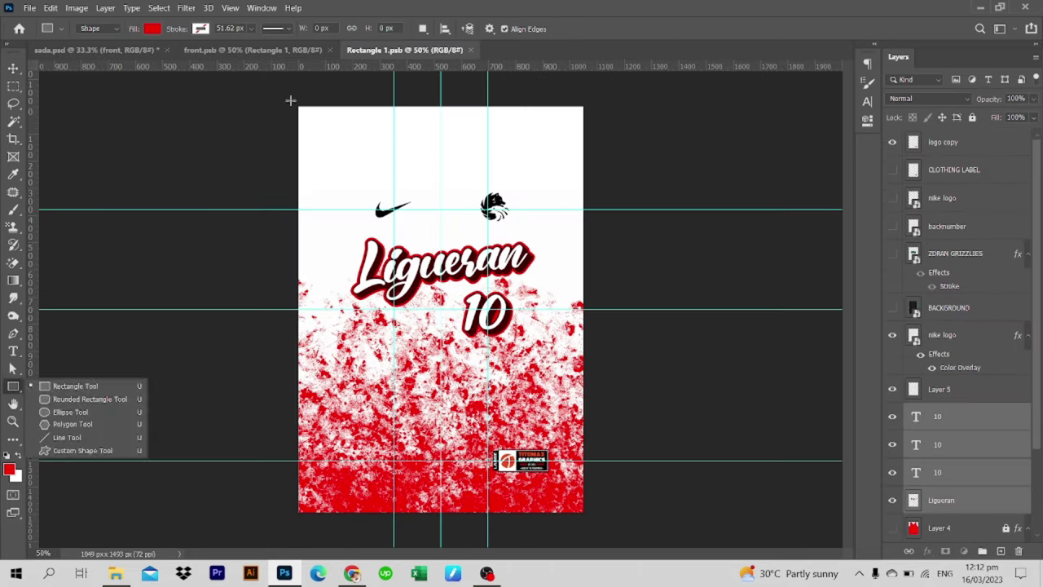
# Draw a thin white stripe on the left red side bar.
pyautogui.click(835, 59)
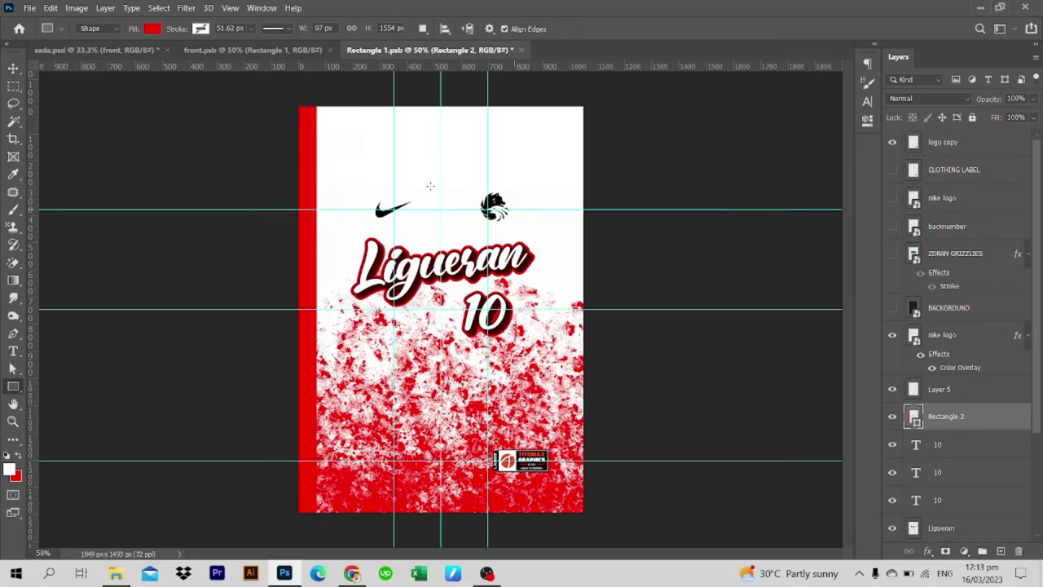
pyautogui.moveTo(310, 531); pyautogui.dragTo(310, 532)
pyautogui.click(709, 145)
pyautogui.click(990, 128)
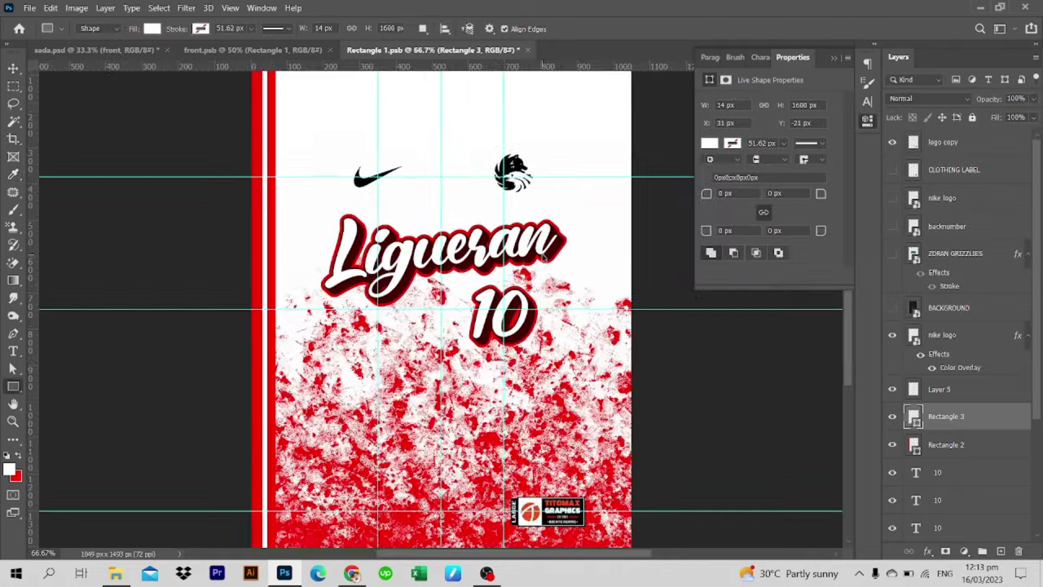
pyautogui.hotkey('ctrl', 't')
pyautogui.press('Return')
pyautogui.press('t')
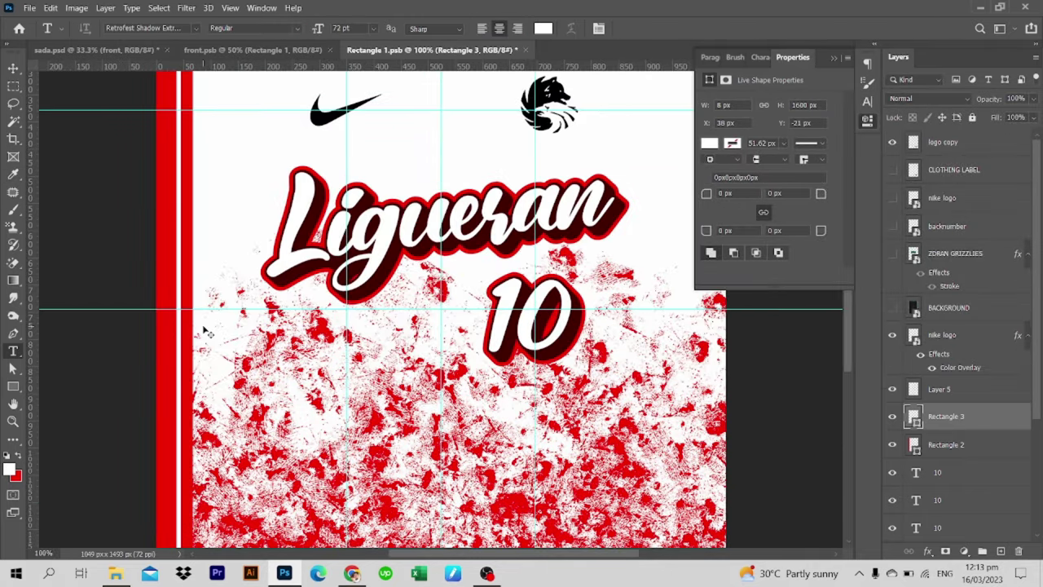
pyautogui.hotkey('ctrl', '-')
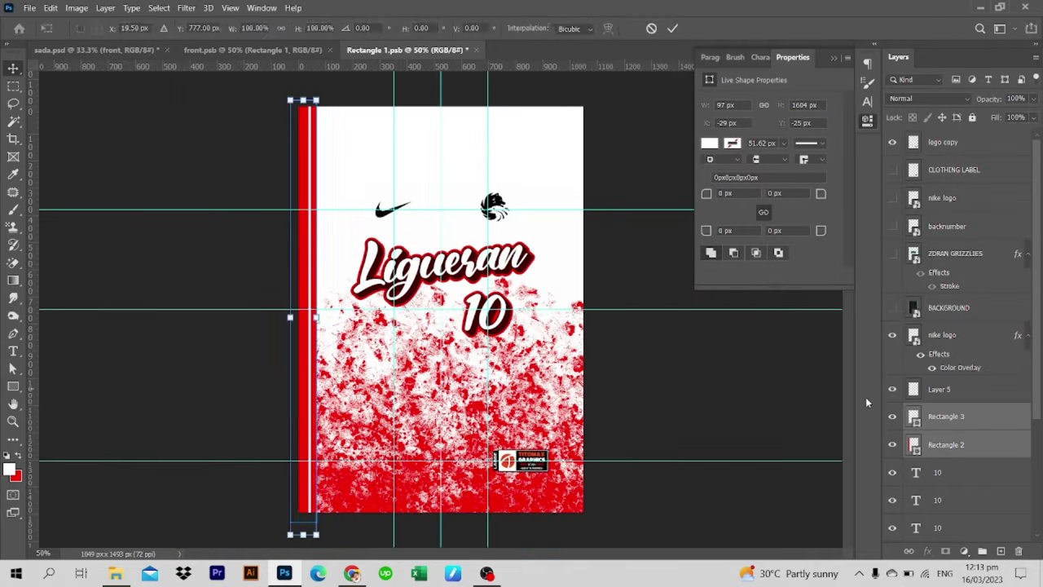
# Group the side bar with its stripe, duplicate and flip it to the right edge, then save.
pyautogui.hotkey('ctrl', 'g')
pyautogui.hotkey('ctrl', 'j')
pyautogui.hotkey('ctrl', 't')
pyautogui.rightClick(302, 106)
pyautogui.click(316, 334)
pyautogui.moveTo(315, 333); pyautogui.dragTo(575, 361)
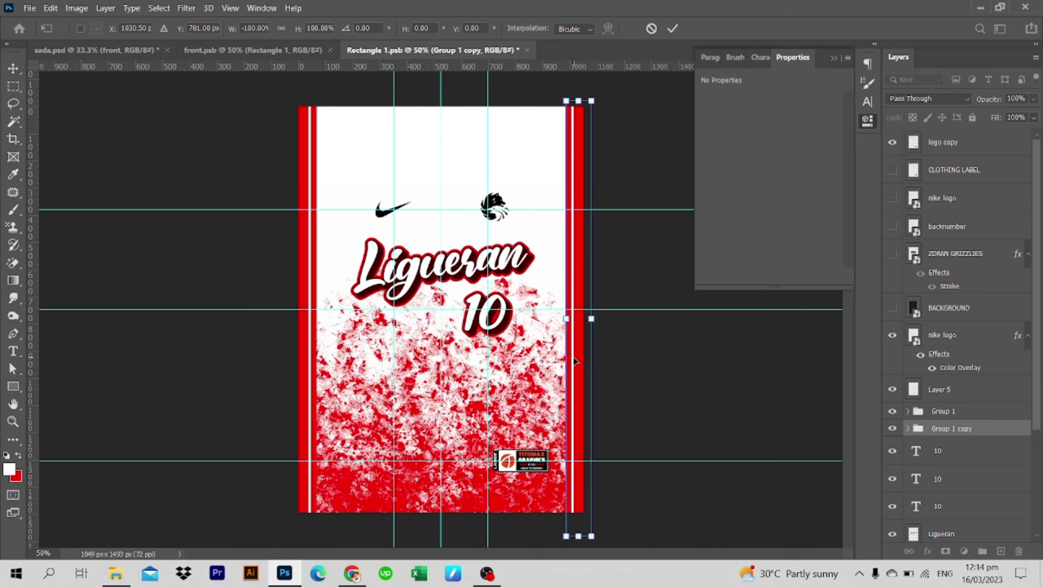
pyautogui.hotkey('ctrl', 'w')
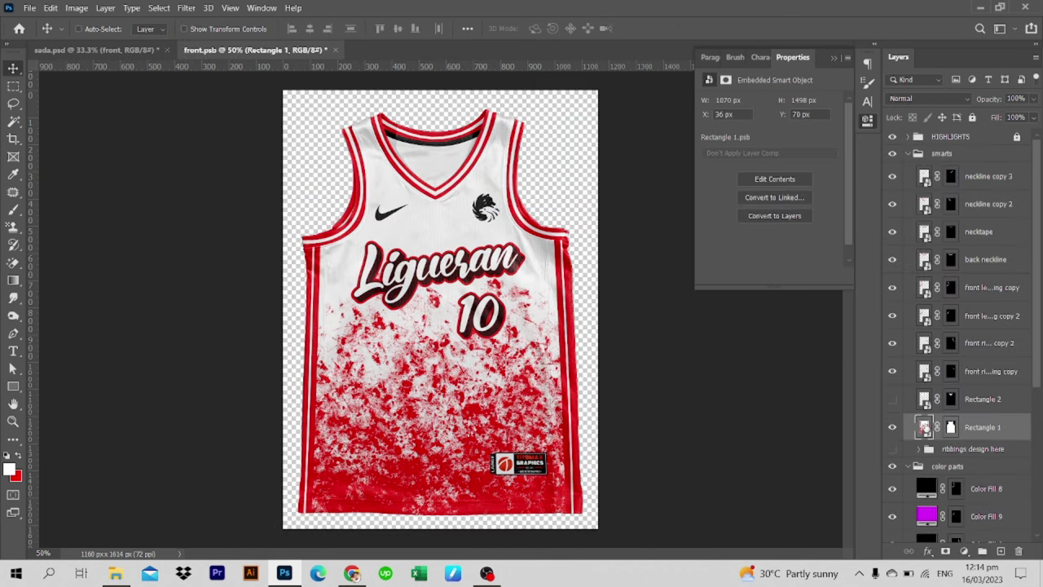
# Fade the red splatter by brushing its layer mask, then save the front design.
pyautogui.doubleClick(924, 426)
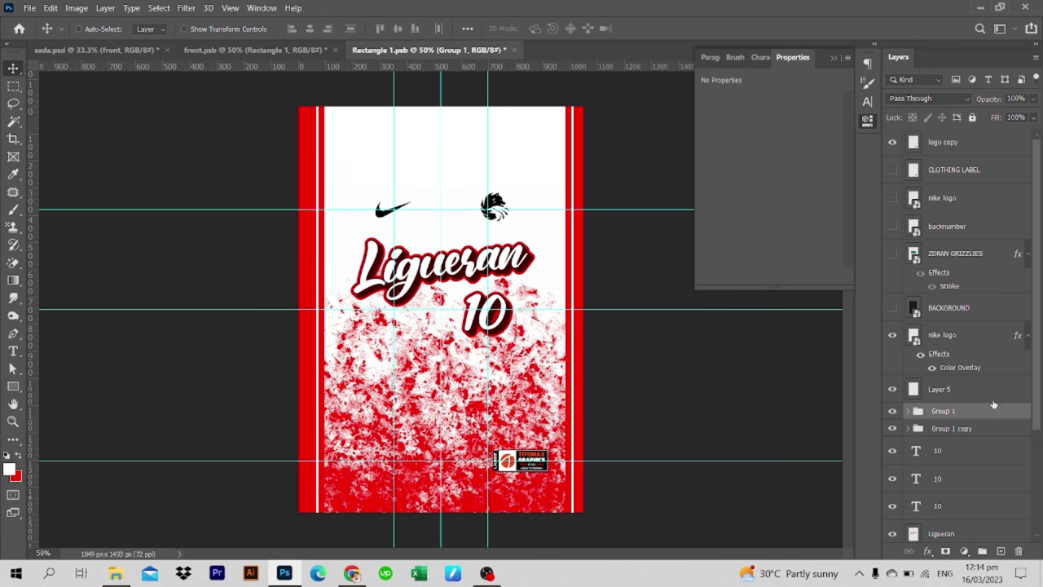
pyautogui.hotkey('ctrl', 'w')
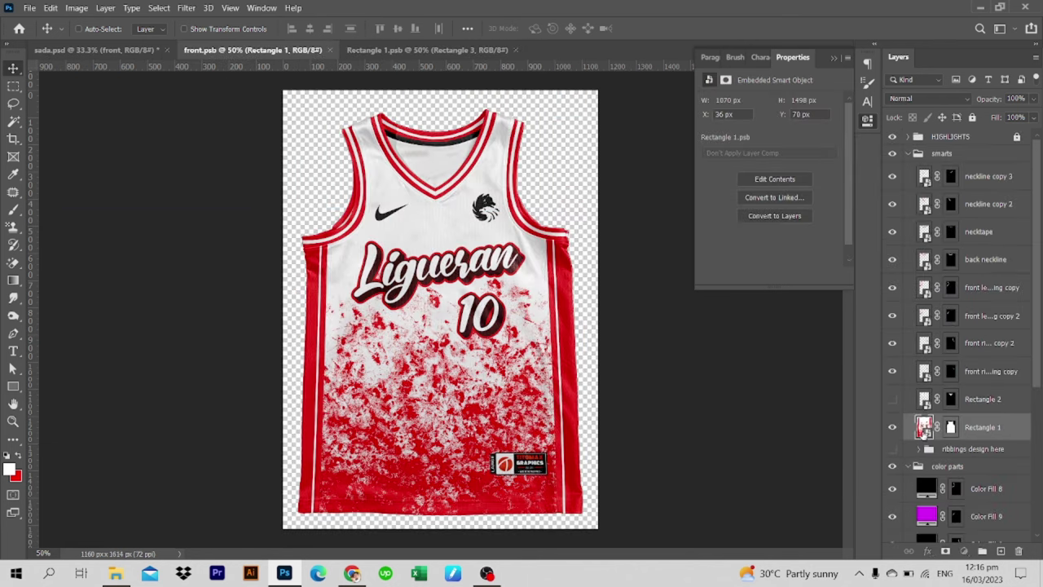
pyautogui.doubleClick(924, 427)
pyautogui.scroll(-3, 961, 407)
pyautogui.click(940, 472)
pyautogui.press('b')
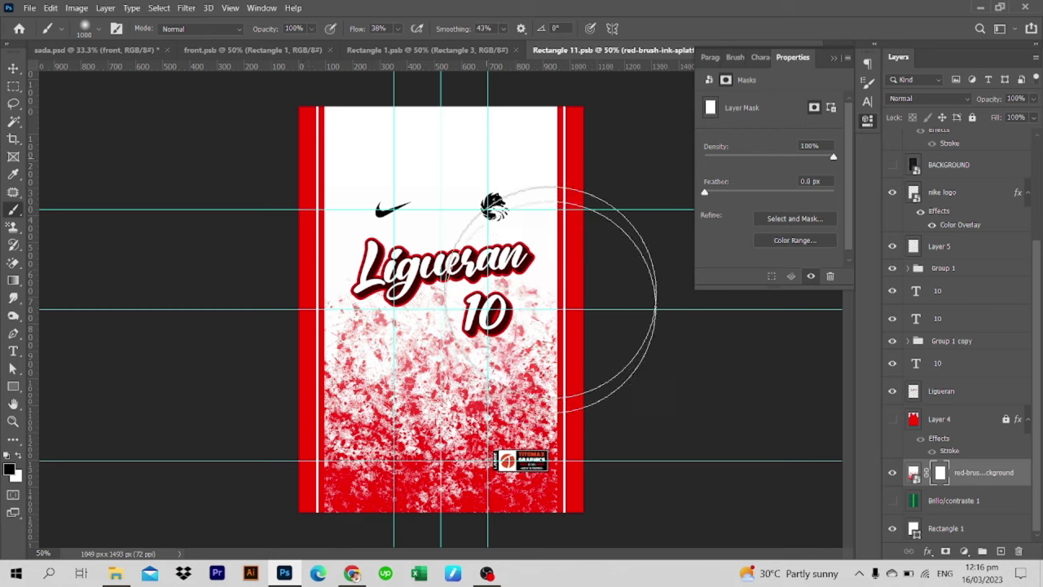
pyautogui.moveTo(554, 294); pyautogui.dragTo(441, 562)
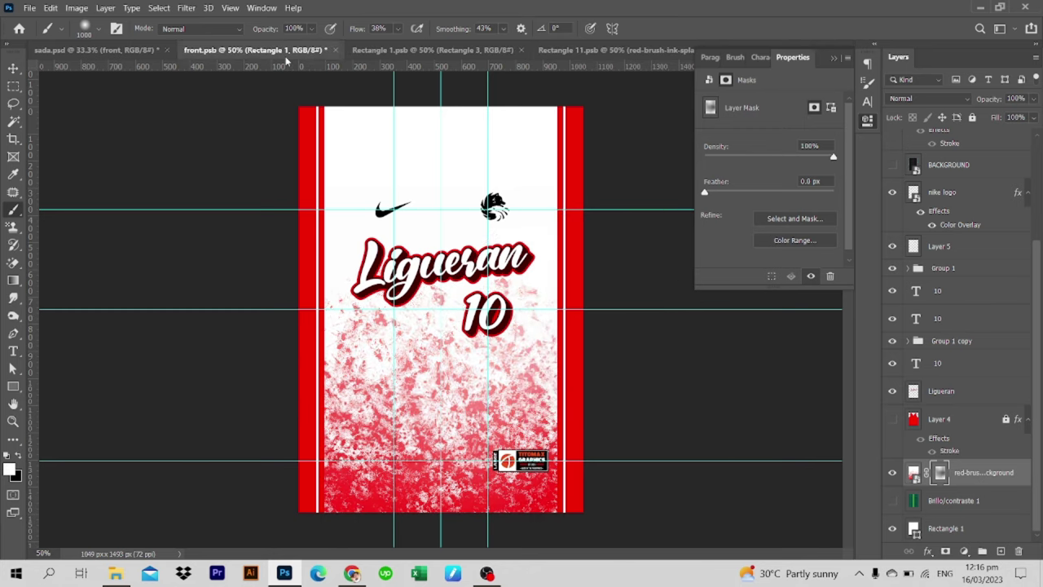
pyautogui.click(253, 50)
pyautogui.click(571, 50)
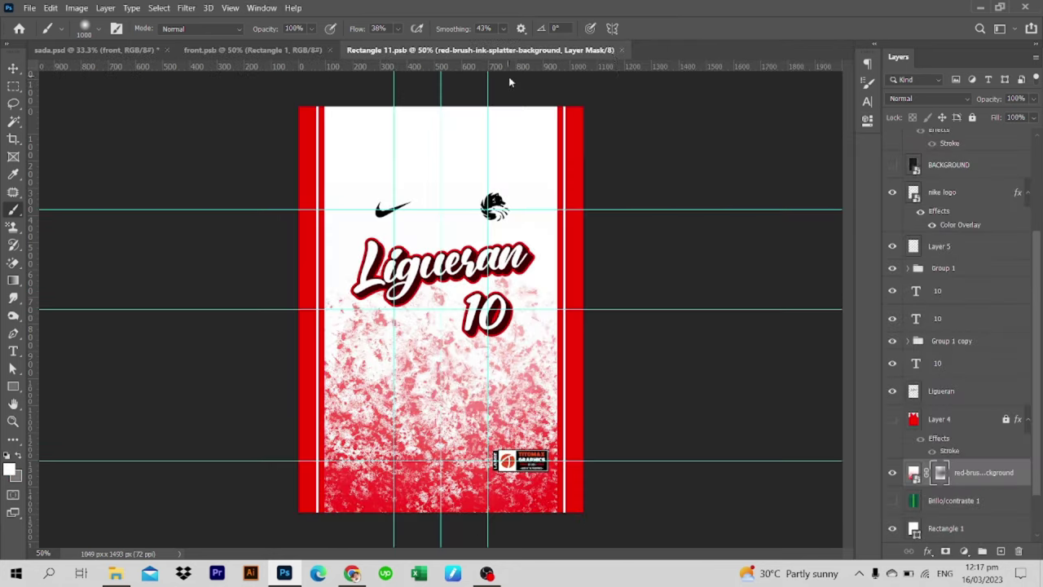
pyautogui.hotkey('ctrl', 'w')
pyautogui.hotkey('ctrl', 'Tab')
# Open the back jersey mockup and its flat design.
pyautogui.doubleClick(917, 187)
pyautogui.hotkey('ctrl', 'shift', 'Tab')
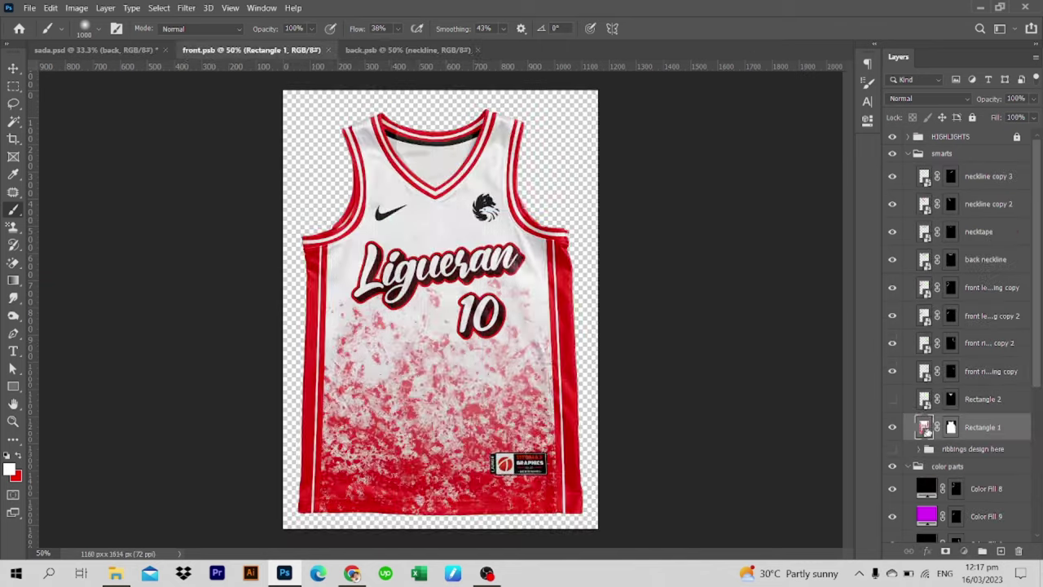
pyautogui.doubleClick(925, 427)
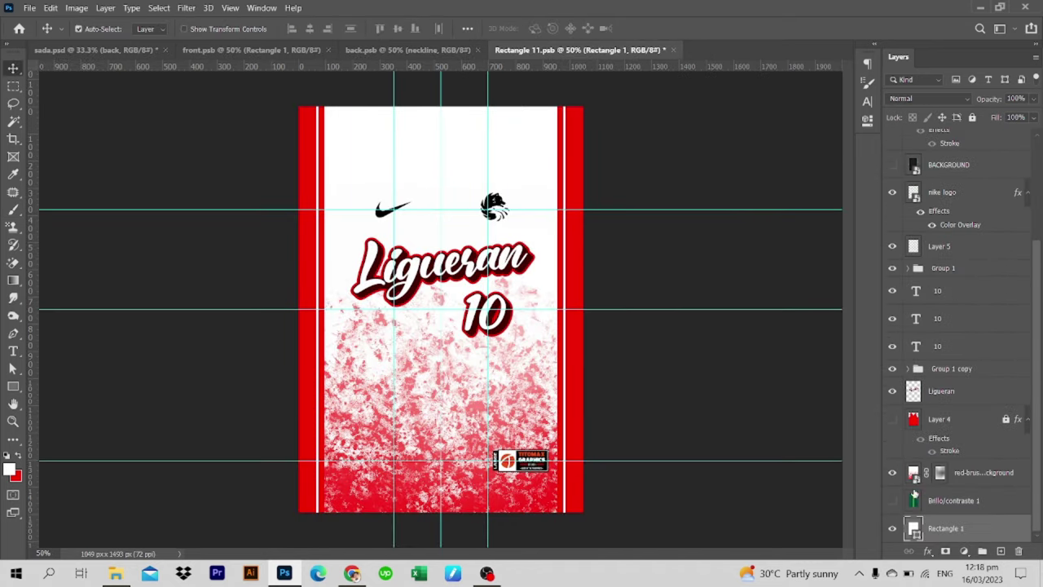
pyautogui.click(404, 53)
pyautogui.doubleClick(914, 298)
# Switch to the back flat design and enlarge the 10, centred on the upper back.
pyautogui.hotkey('ctrl', 'shift', 'Tab')
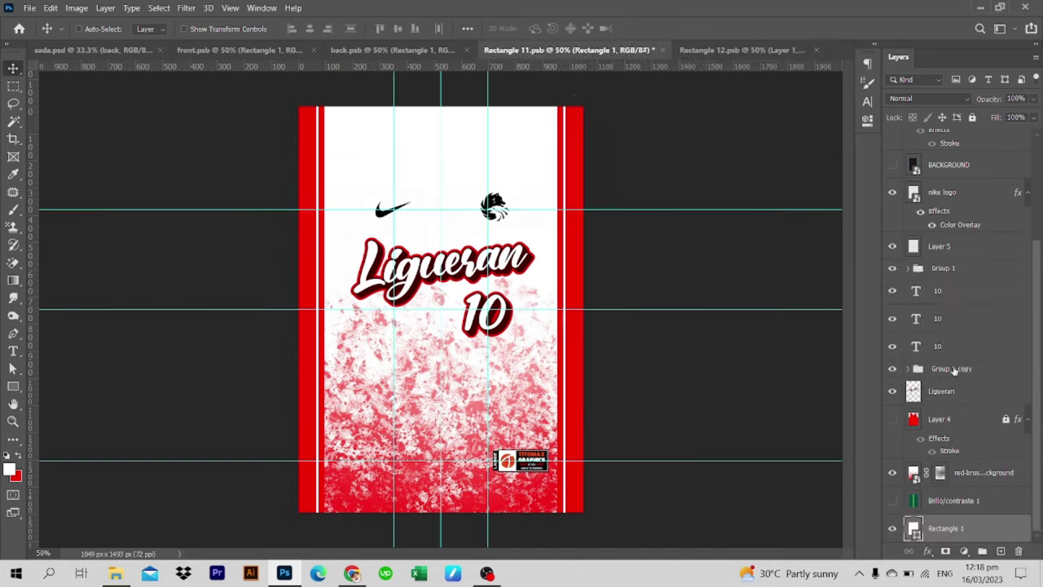
pyautogui.hotkey('ctrl', 'Tab')
pyautogui.hotkey('ctrl', 'shift', 'Tab')
pyautogui.hotkey('ctrl', 'Tab')
pyautogui.hotkey('ctrl', 'shift', 'Tab')
pyautogui.hotkey('ctrl', 'Tab')
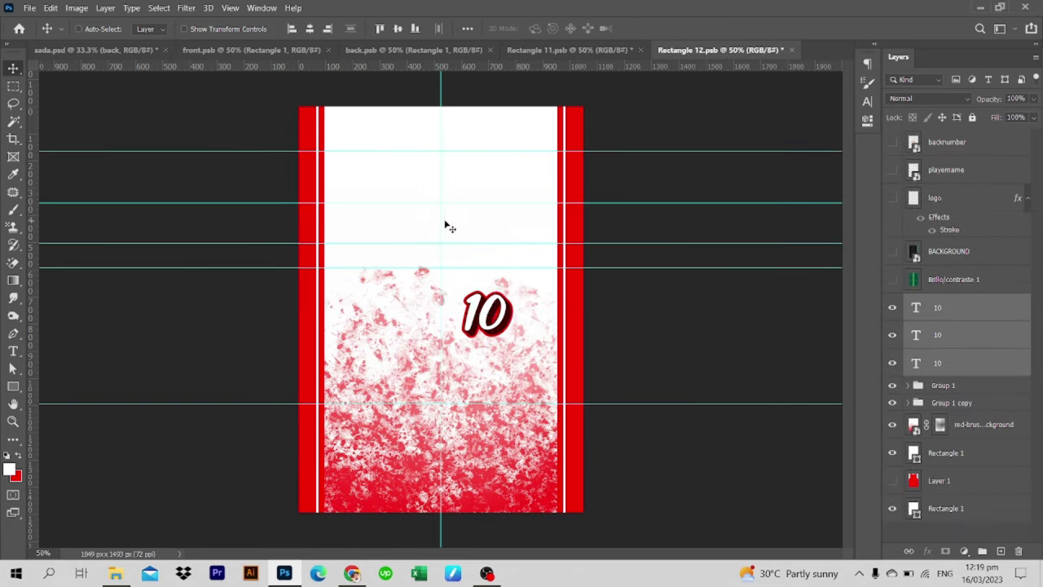
pyautogui.hotkey('ctrl', 't')
pyautogui.moveTo(459, 251); pyautogui.dragTo(526, 277)
pyautogui.press('Return')
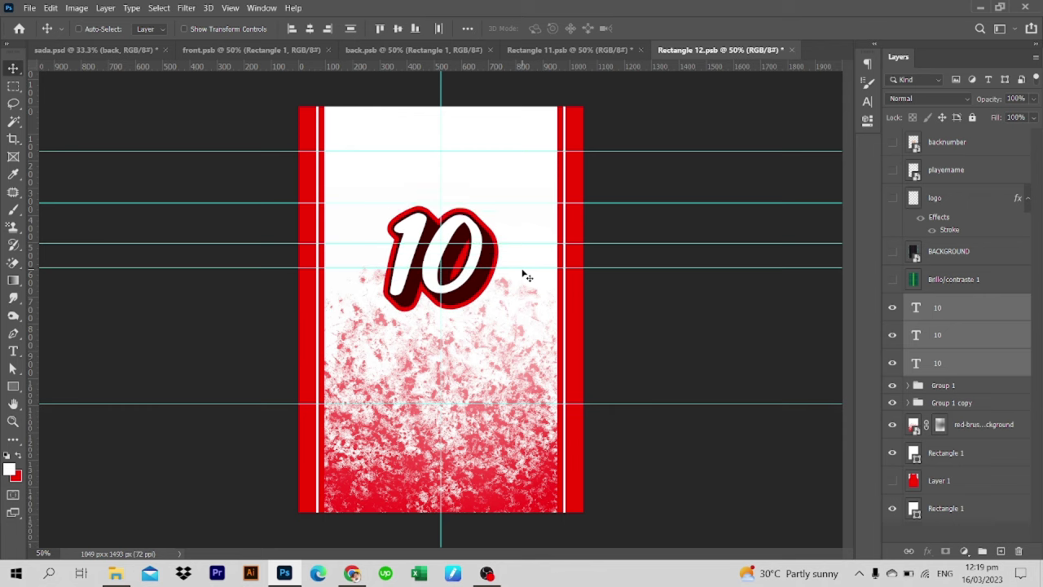
# Add a new layer and set the Type tool's text colour to dark red.
pyautogui.click(1001, 551)
pyautogui.press('t')
pyautogui.click(543, 29)
pyautogui.click(494, 260)
pyautogui.press('Return')
pyautogui.click(942, 391)
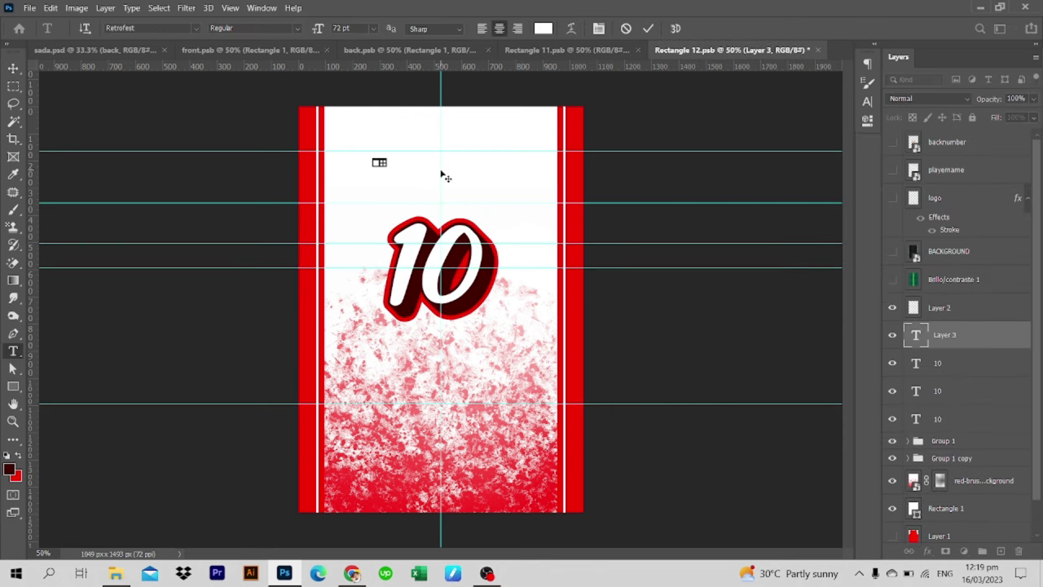
# Type 'PLAYER NAME' above the 10 in a bold jersey font.
pyautogui.click(411, 173)
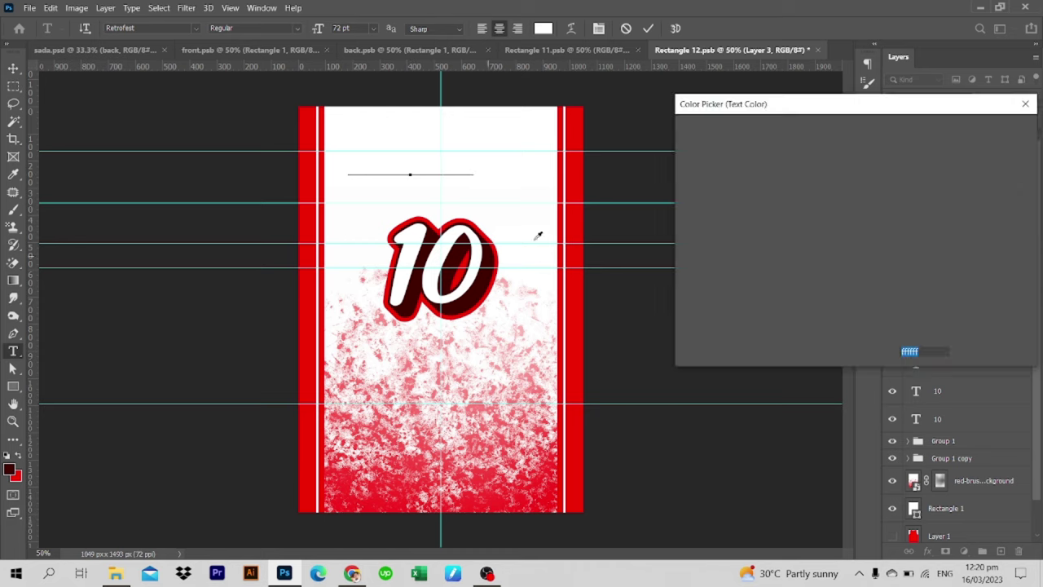
pyautogui.write('PLAYER NAME')
pyautogui.hotkey('ctrl', 't')
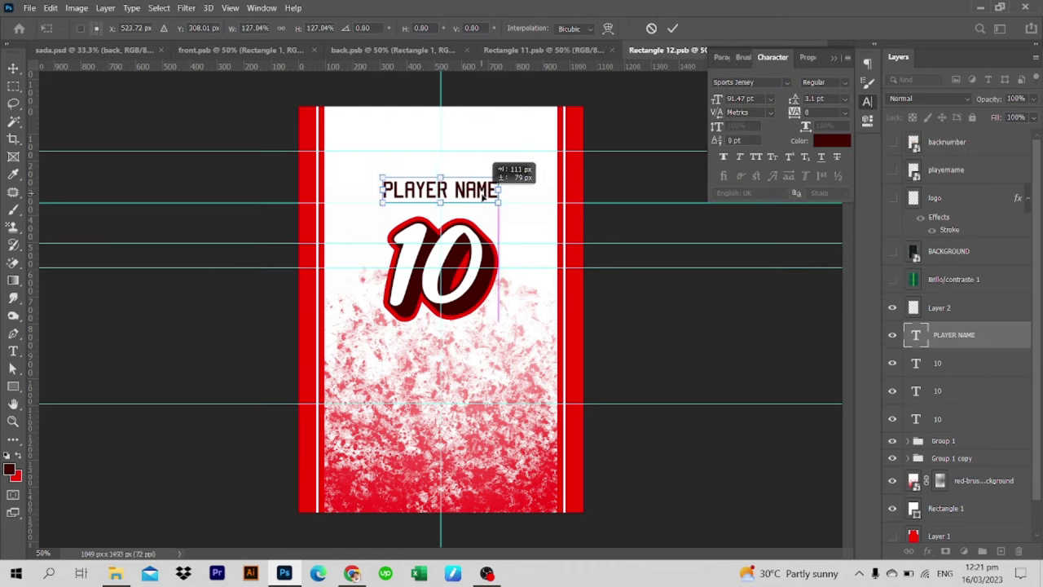
pyautogui.click(724, 157)
# Enlarge the PLAYER NAME text above the 10.
pyautogui.click(970, 363)
pyautogui.keyDown('shift'); pyautogui.click(976, 416); pyautogui.keyUp('shift')
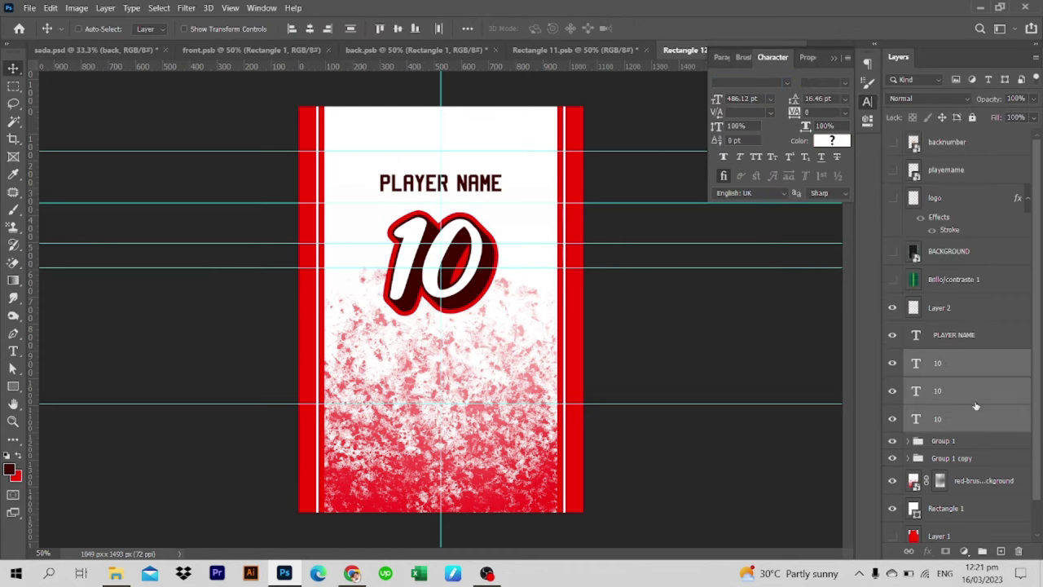
pyautogui.click(893, 362)
pyautogui.hotkey('ctrl', 't')
pyautogui.moveTo(502, 194); pyautogui.dragTo(514, 204)
pyautogui.press('Return')
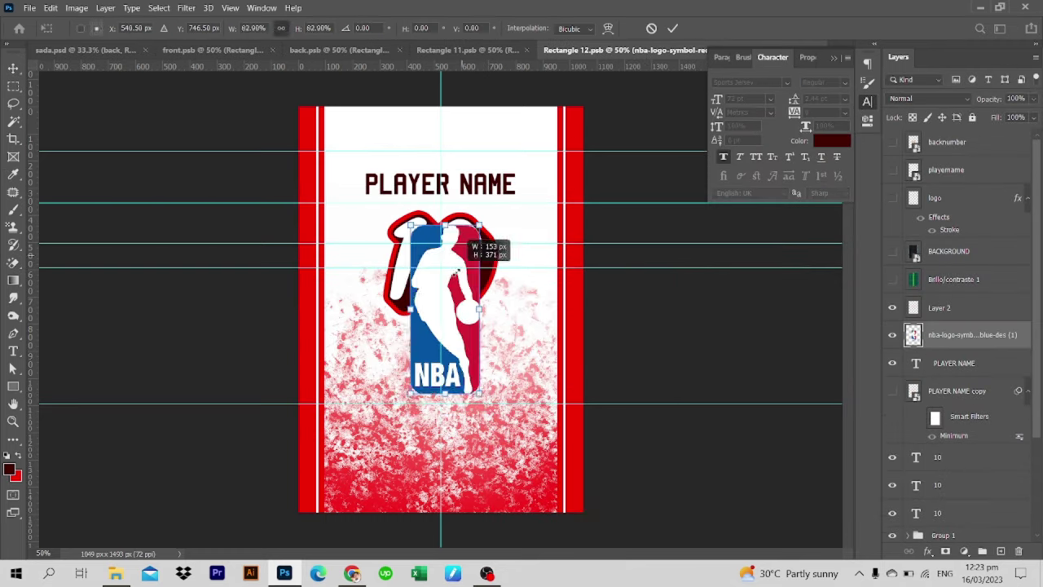
# Shrink the NBA logo above PLAYER NAME, reduce the name to about 85.69 pt, and save.
pyautogui.moveTo(543, 307); pyautogui.dragTo(448, 315)
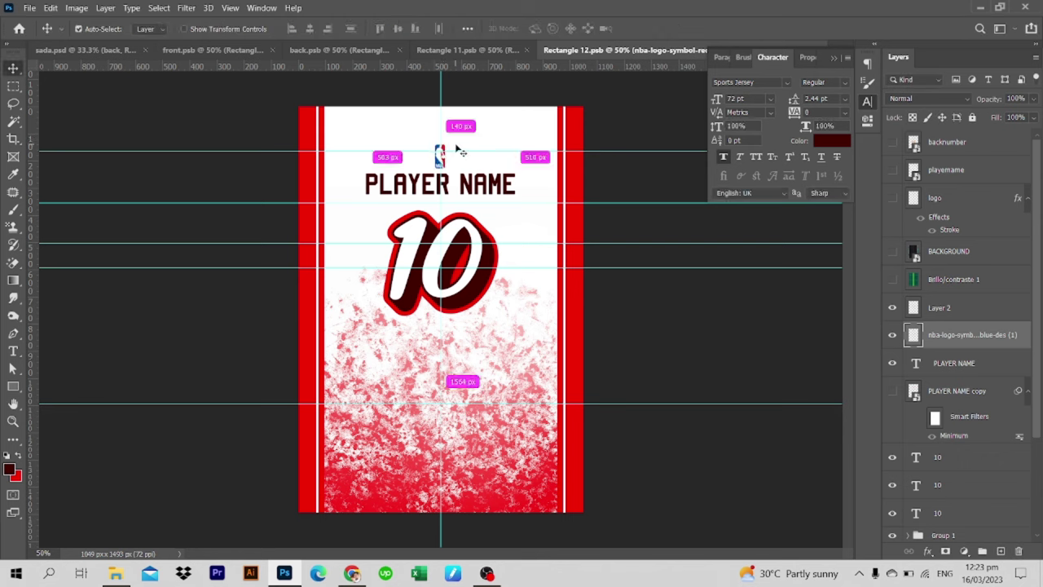
pyautogui.click(954, 363)
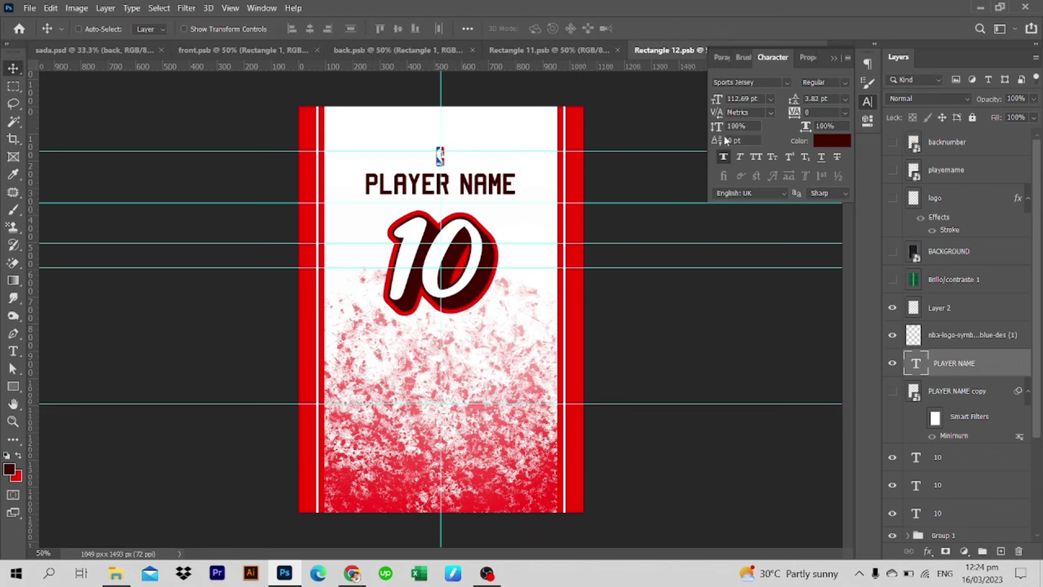
pyautogui.press('Return')
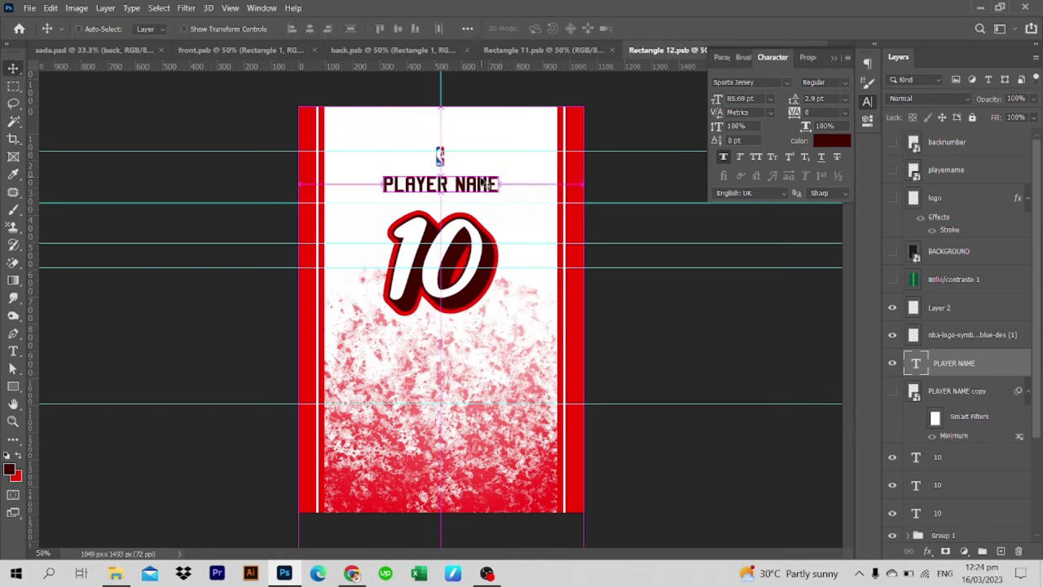
pyautogui.click(967, 332)
pyautogui.keyDown('shift'); pyautogui.click(980, 351); pyautogui.keyUp('shift')
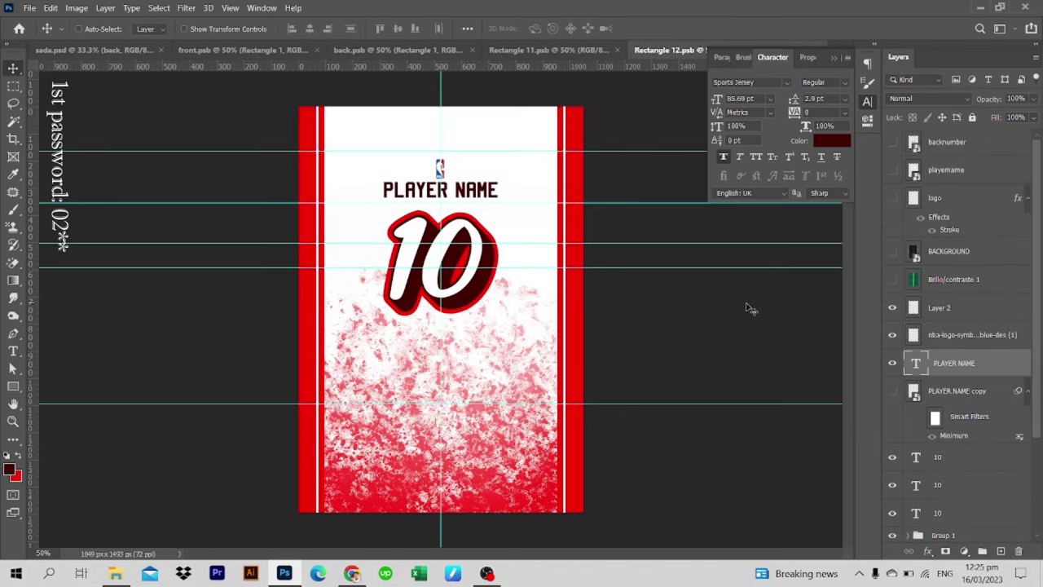
pyautogui.hotkey('ctrl', 'w')
pyautogui.press('Return')
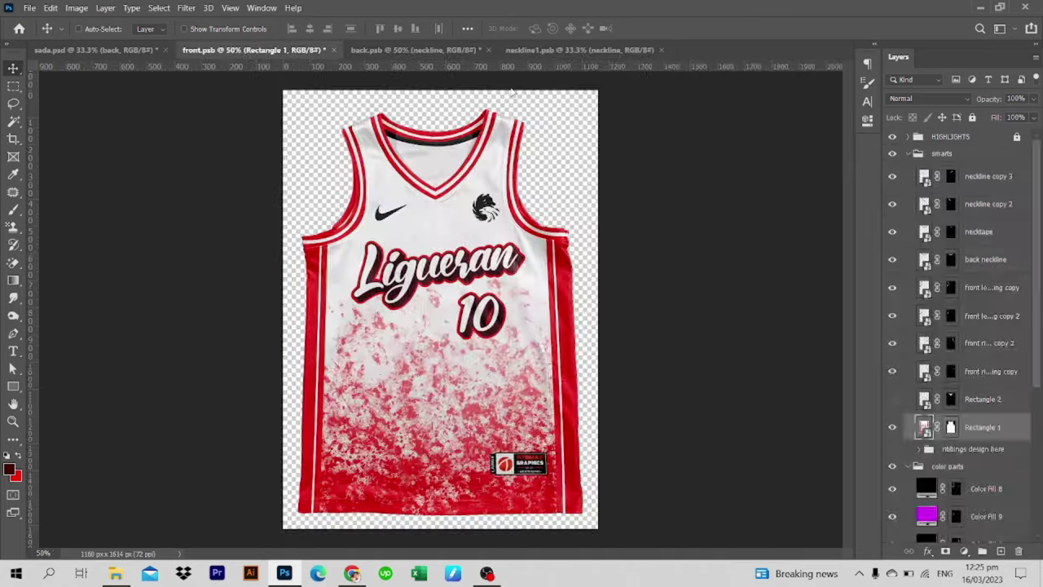
# Open the back jersey's neckline trim and armhole piping artwork to recolour it red and white.
pyautogui.doubleClick(511, 98)
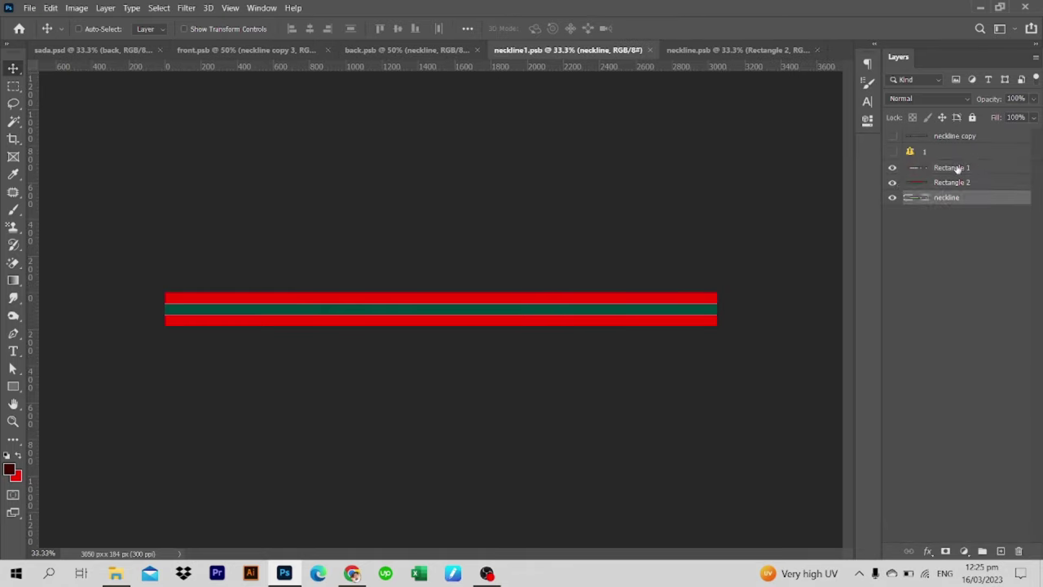
pyautogui.click(656, 54)
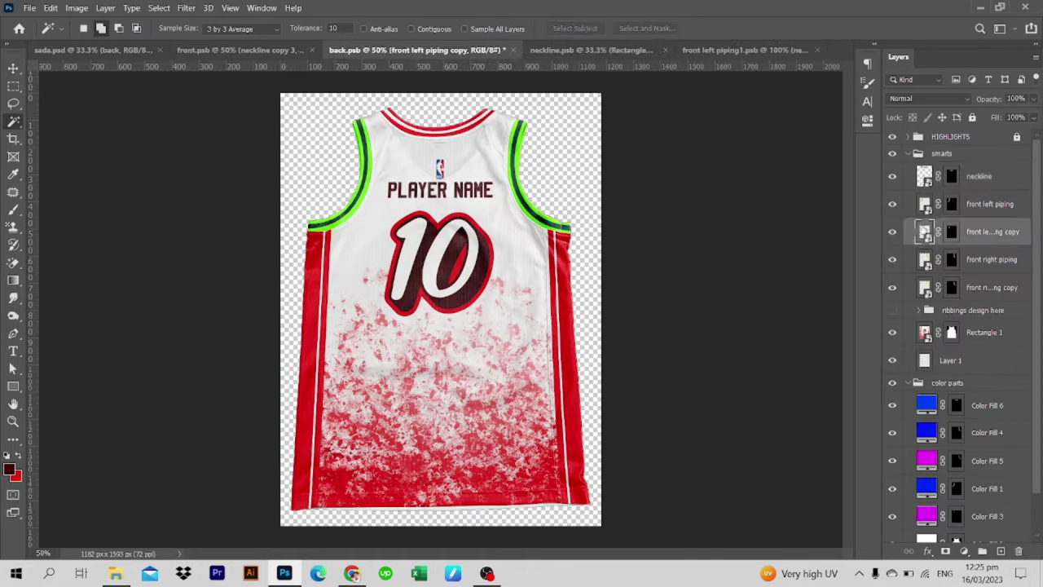
pyautogui.doubleClick(520, 164)
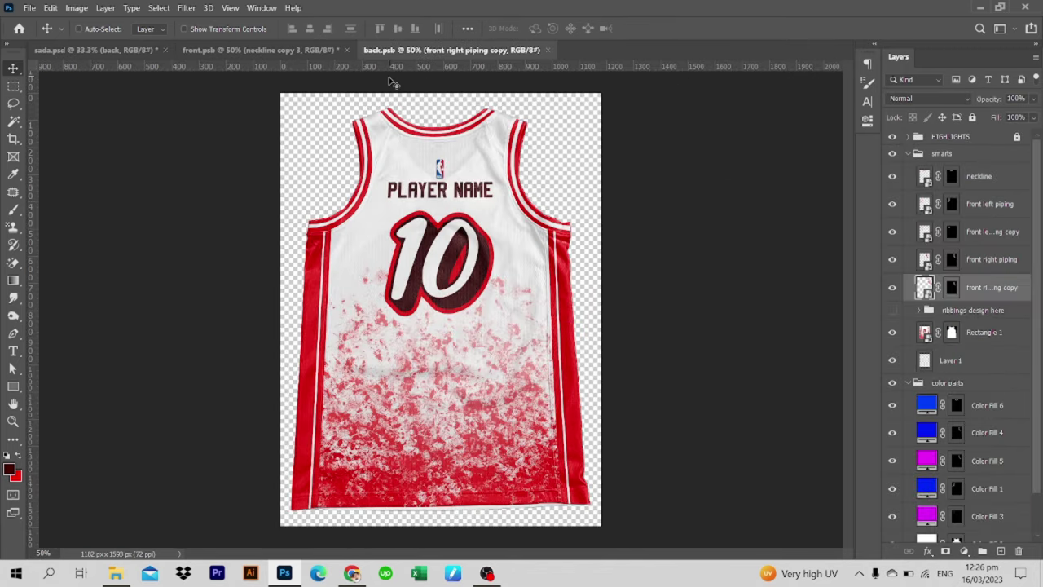
pyautogui.hotkey('ctrl', 'w')
# Save and close the back design so the jersey piping shows red instead of green.
pyautogui.doubleClick(916, 229)
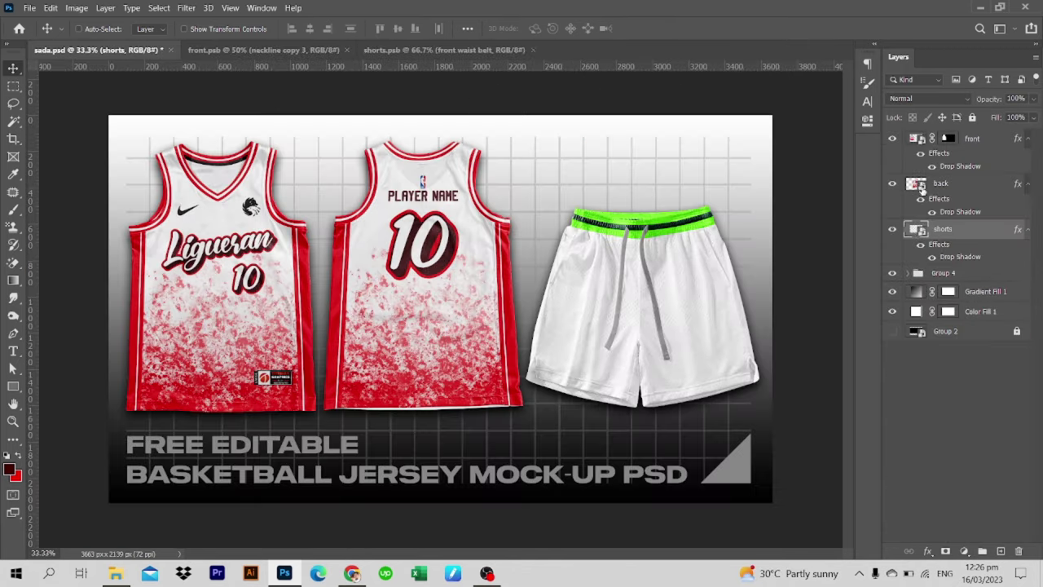
pyautogui.doubleClick(916, 184)
pyautogui.doubleClick(915, 299)
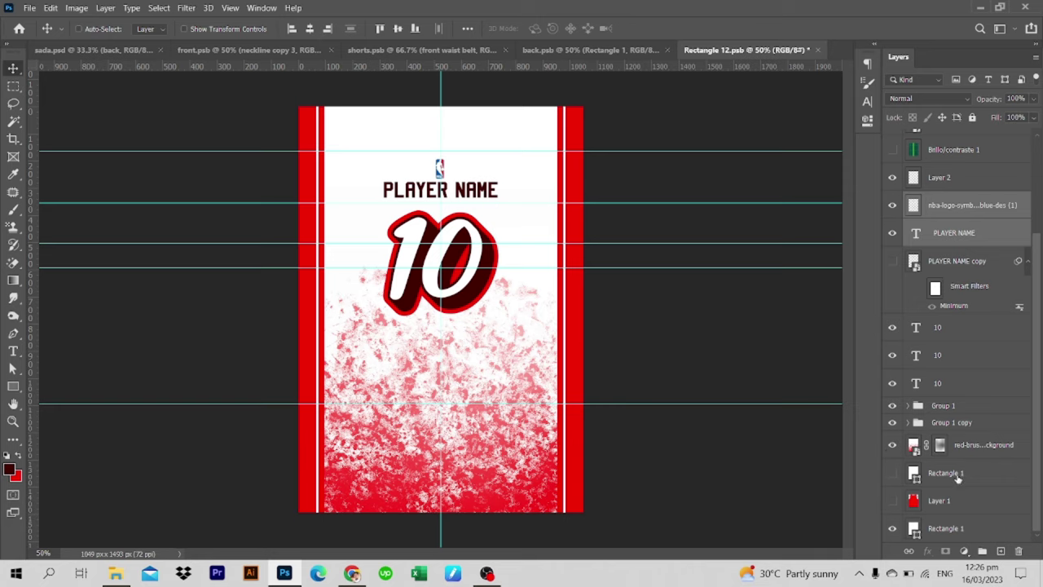
pyautogui.hotkey('ctrl', 's')
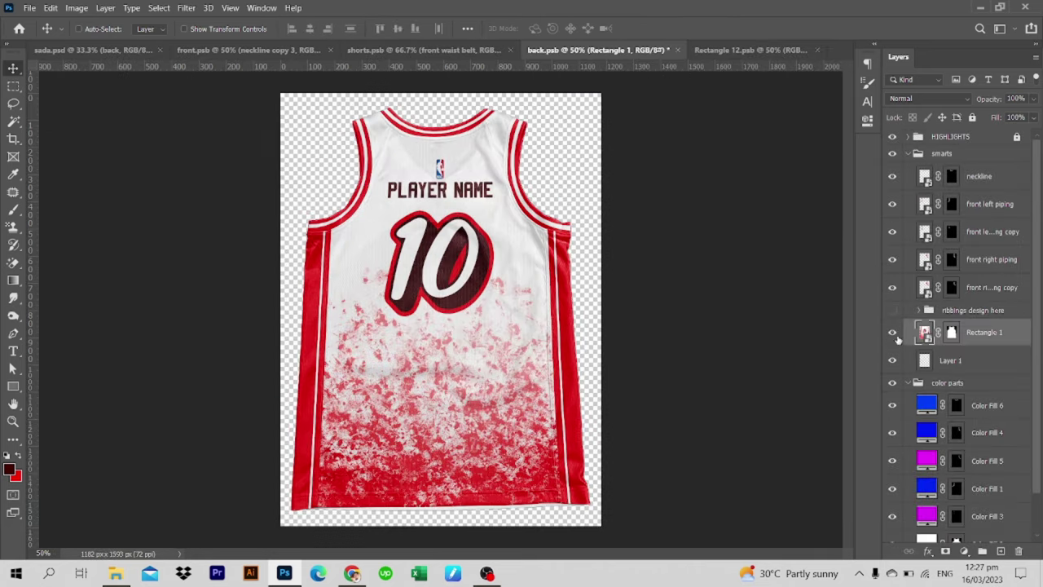
pyautogui.hotkey('ctrl', 'w')
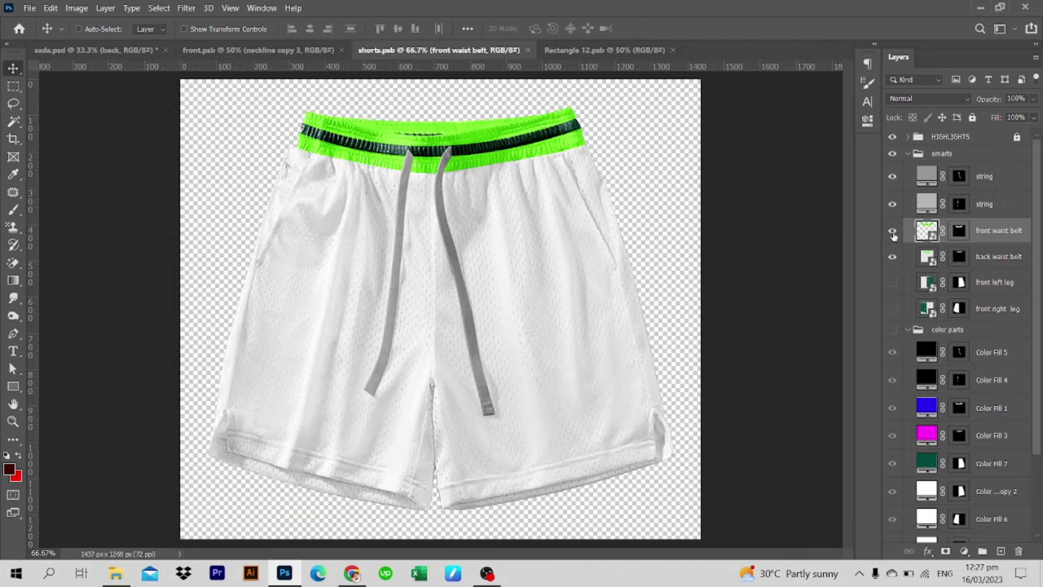
pyautogui.doubleClick(928, 231)
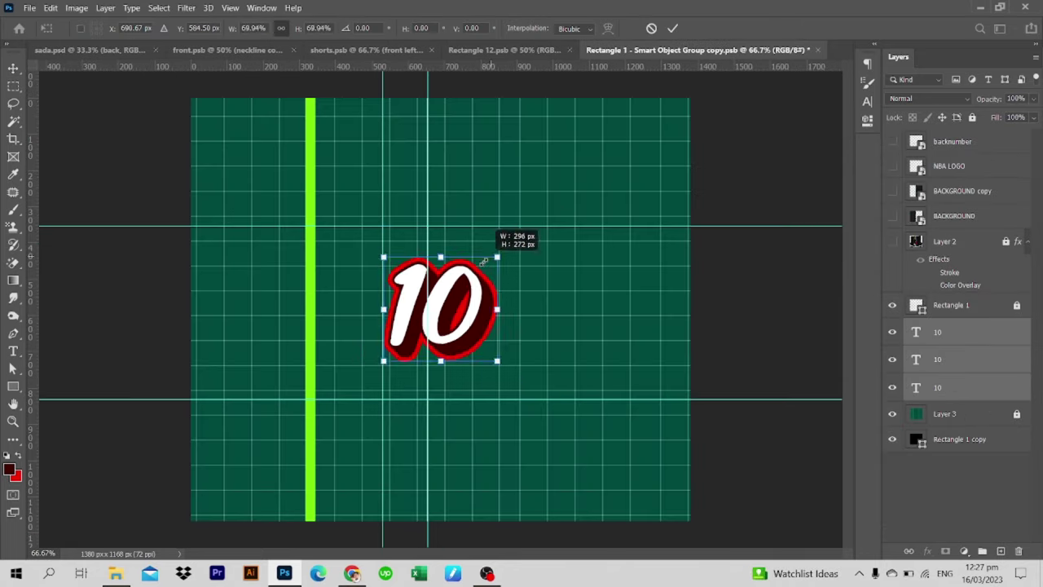
# Place the 10 graphic on the shorts panel, lowered onto the green bar.
pyautogui.moveTo(448, 287); pyautogui.dragTo(325, 383)
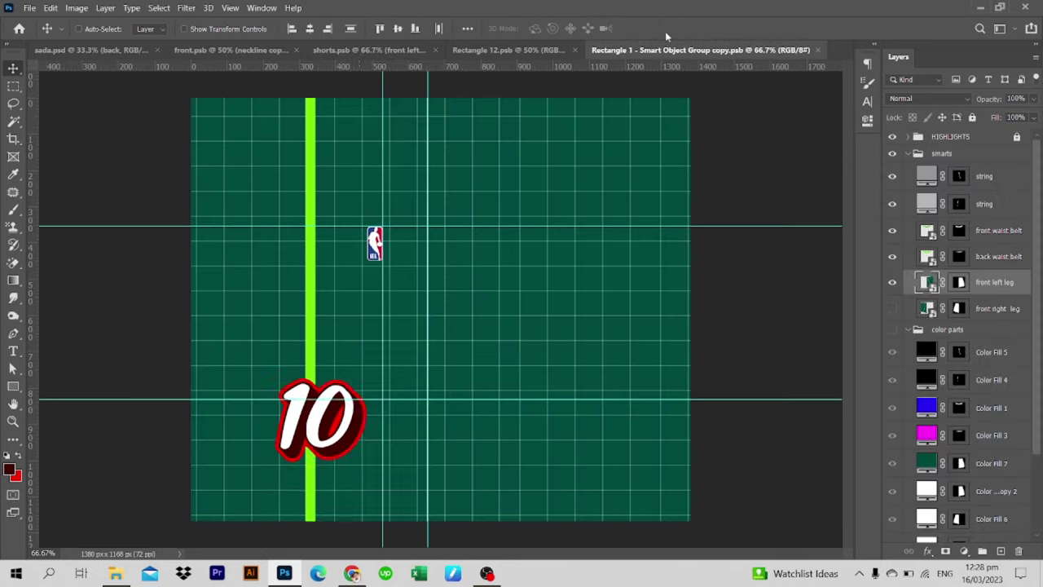
pyautogui.moveTo(347, 424); pyautogui.dragTo(361, 444)
pyautogui.click(502, 49)
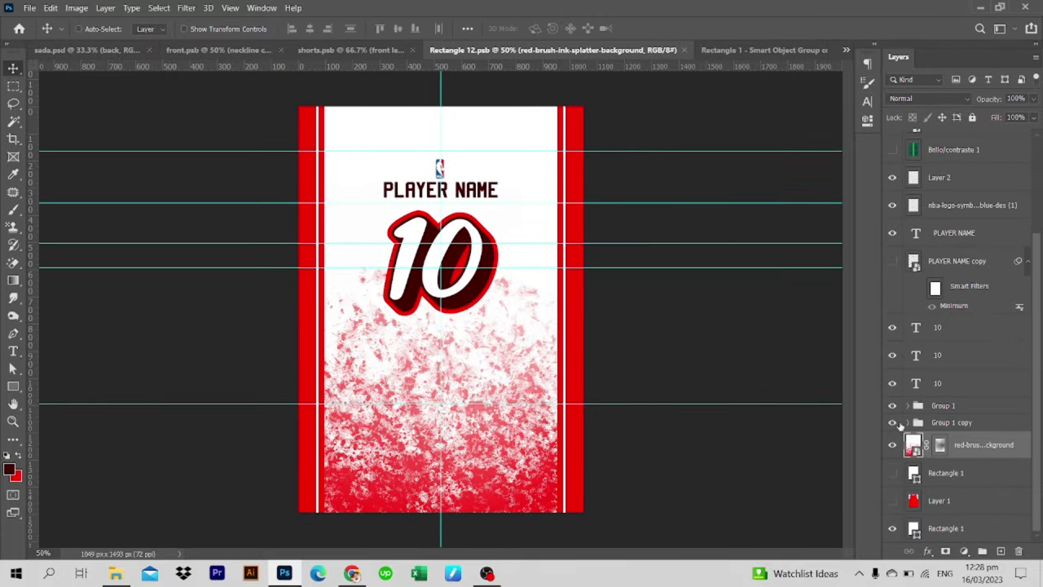
pyautogui.doubleClick(914, 528)
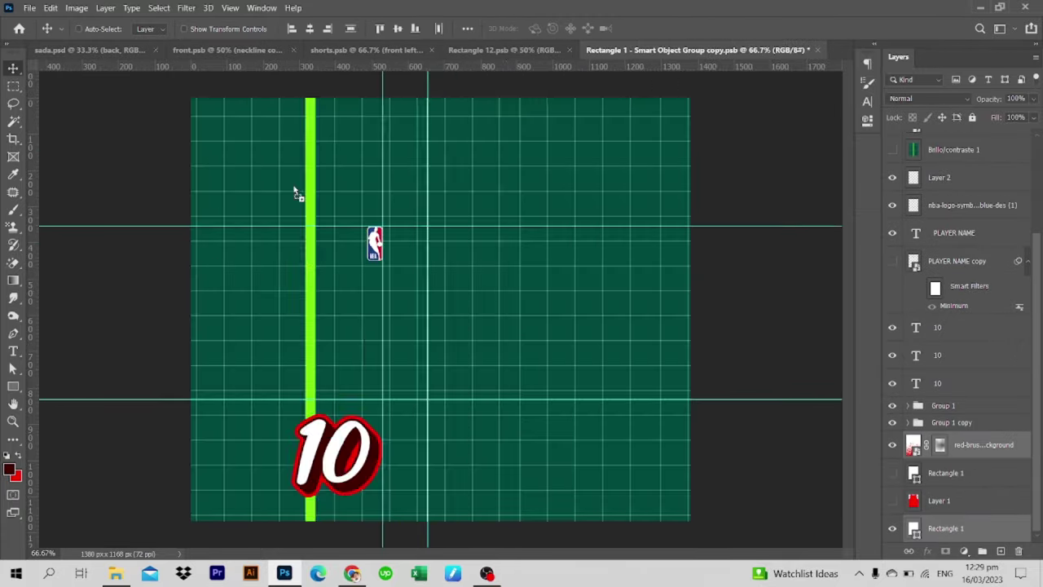
# Add the red splatter texture to both shorts panels, widening and lowering it about 45 px, and save.
pyautogui.moveTo(295, 192)
pyautogui.mouseDown()
pyautogui.moveTo(326, 190)
pyautogui.moveTo(373, 280)
pyautogui.mouseUp()
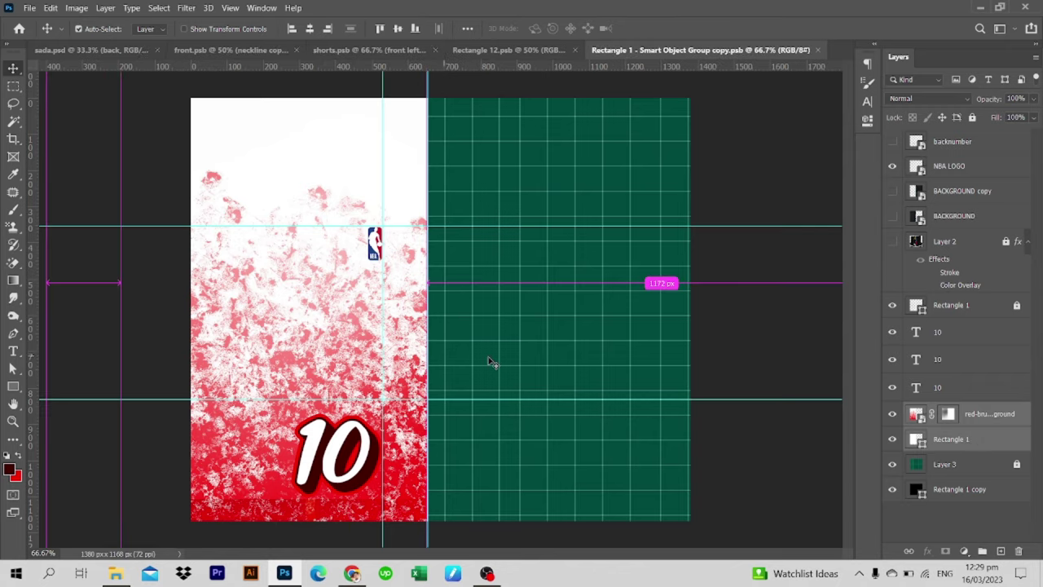
pyautogui.moveTo(489, 361); pyautogui.dragTo(633, 361)
pyautogui.moveTo(512, 301); pyautogui.dragTo(513, 339)
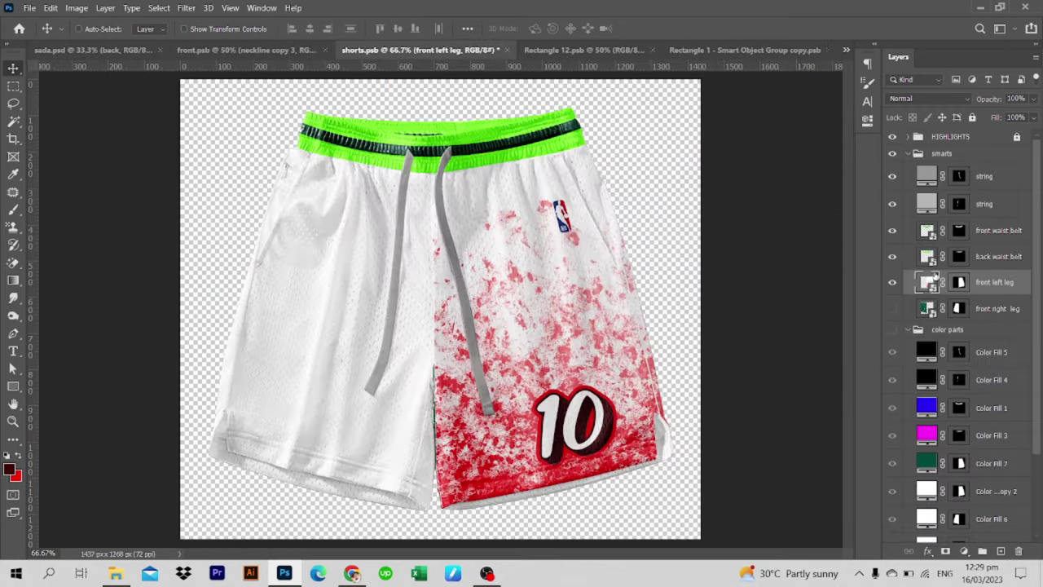
pyautogui.doubleClick(916, 303)
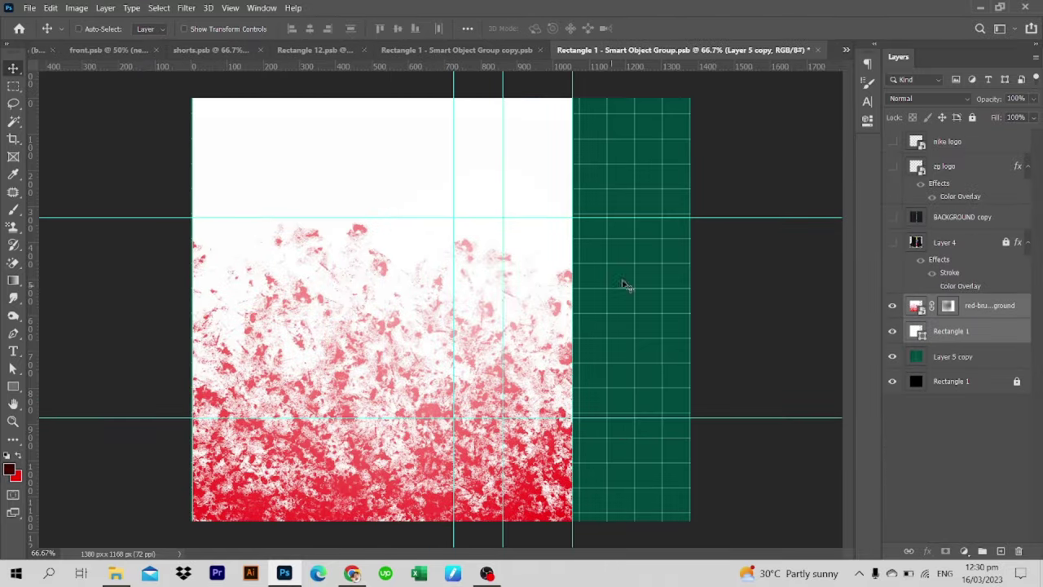
pyautogui.moveTo(541, 60); pyautogui.dragTo(542, 295)
pyautogui.hotkey('ctrl', 's')
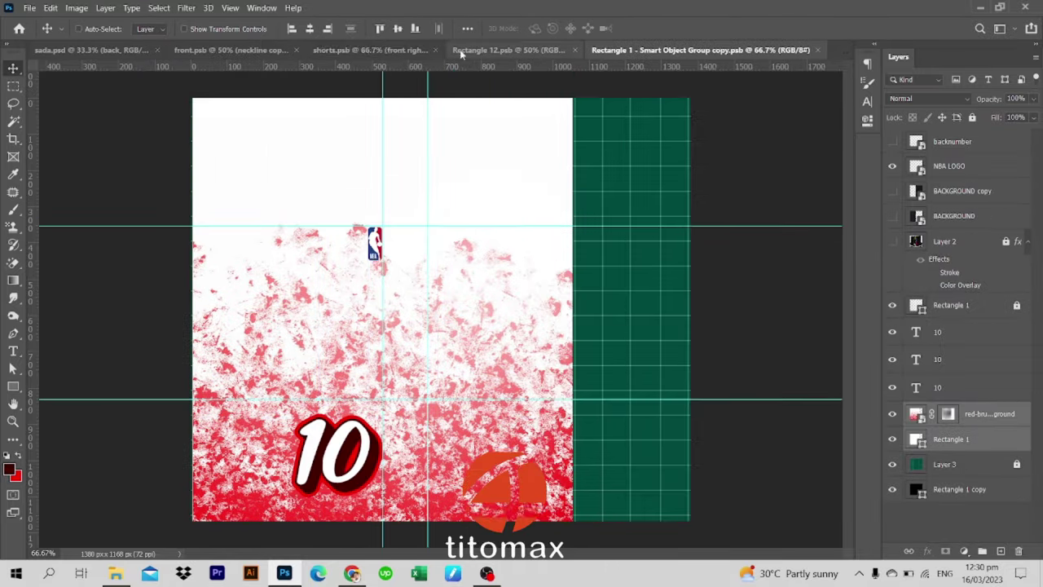
pyautogui.hotkey('ctrl', 'w')
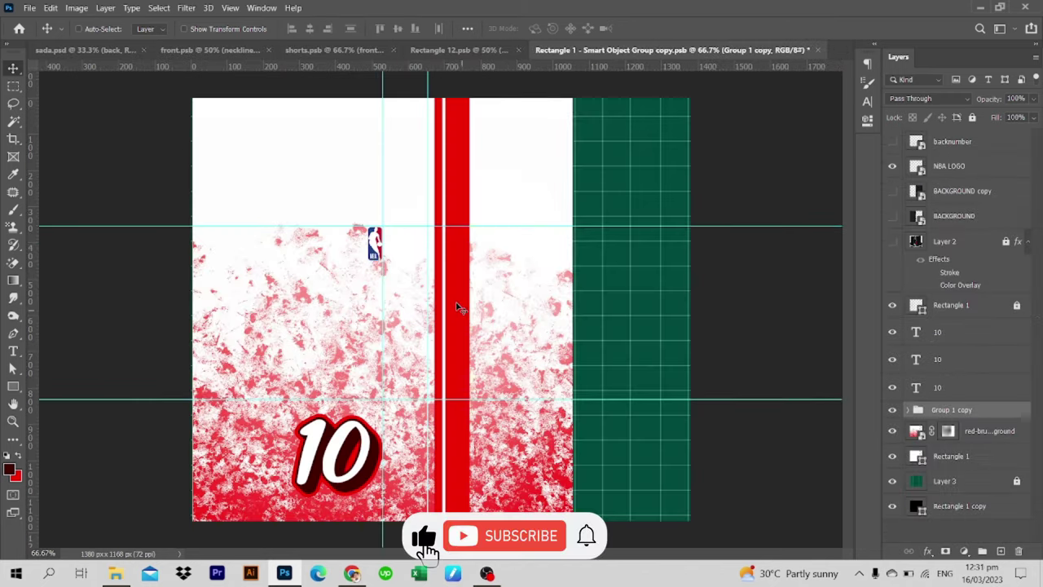
# Position the red vertical stripe group on the shorts panel and save it.
pyautogui.moveTo(456, 308)
pyautogui.mouseDown()
pyautogui.moveTo(433, 298)
pyautogui.moveTo(464, 300)
pyautogui.mouseUp()
pyautogui.hotkey('ctrl', 's')
pyautogui.hotkey('ctrl', 'shift', 'Tab')
pyautogui.hotkey('ctrl', 'shift', 'Tab')
# Copy the red stripe group (Group 1 copy) into the other shorts panel.
pyautogui.hotkey('ctrl', 'Tab')
pyautogui.hotkey('ctrl', 'Tab')
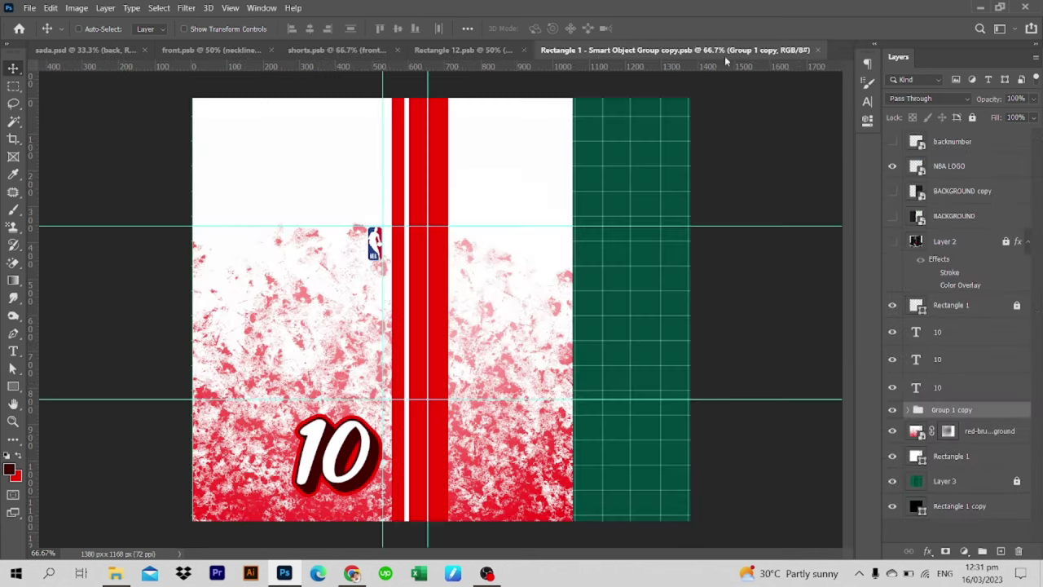
pyautogui.hotkey('ctrl', 'shift', 'Tab')
pyautogui.hotkey('ctrl', 'shift', 'Tab')
pyautogui.hotkey('ctrl', 'Tab')
pyautogui.hotkey('ctrl', 'Tab')
pyautogui.hotkey('ctrl', 'shift', 'Tab')
pyautogui.hotkey('ctrl', 'shift', 'Tab')
pyautogui.hotkey('ctrl', 'Tab')
pyautogui.hotkey('ctrl', 'Tab')
pyautogui.click(951, 410)
pyautogui.moveTo(420, 310); pyautogui.dragTo(477, 274)
pyautogui.press('Return')
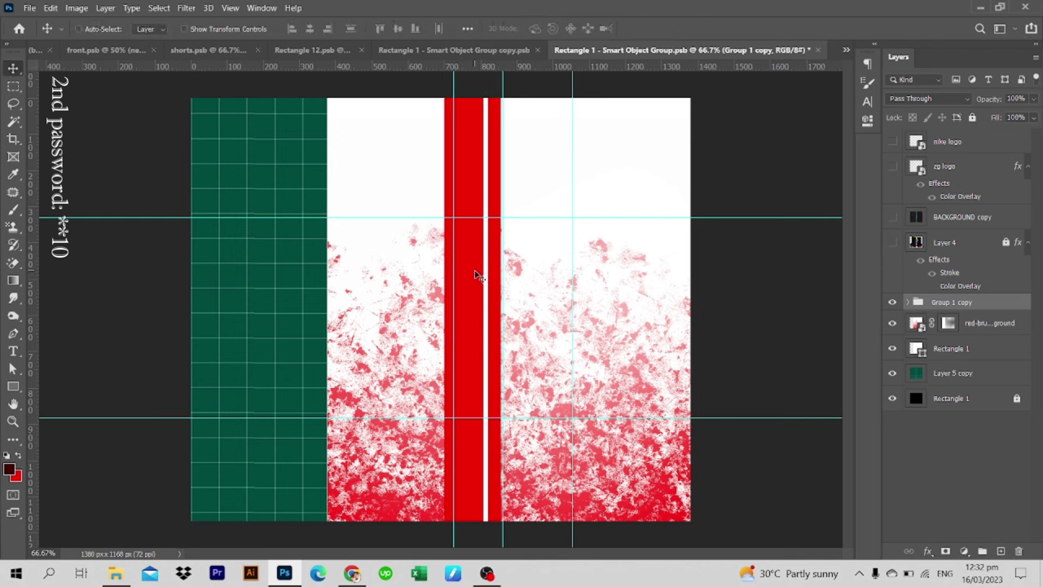
# Save the shorts panel changes and close the first panel artwork.
pyautogui.click(226, 52)
pyautogui.doubleClick(917, 417)
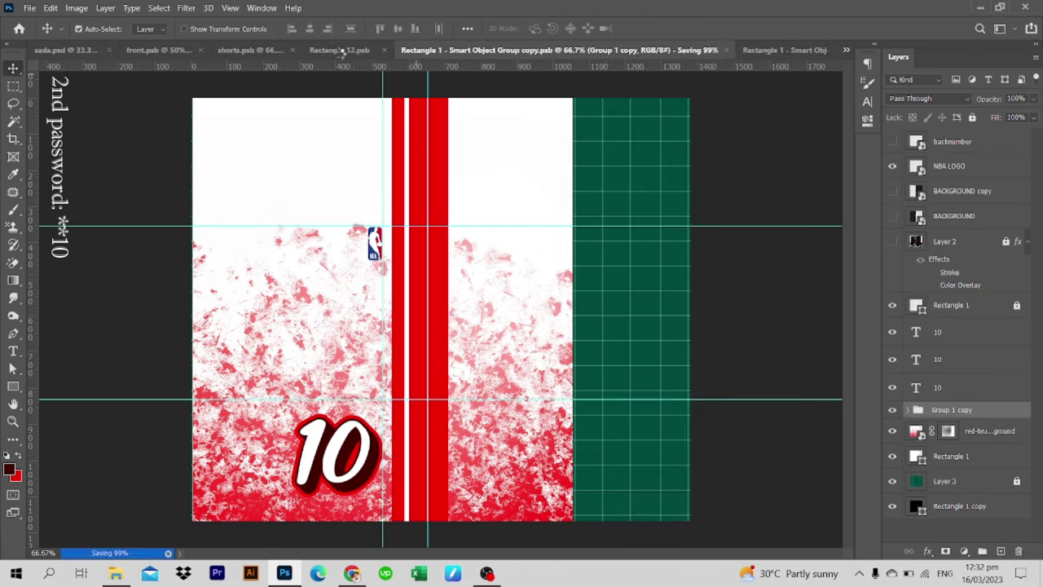
pyautogui.click(343, 50)
pyautogui.click(585, 236)
pyautogui.click(717, 50)
pyautogui.click(817, 50)
# Draw a bright red rectangle over the waistband's green bars in Rectangle 12.psb.
pyautogui.moveTo(400, 332); pyautogui.dragTo(571, 334)
pyautogui.click(15, 475)
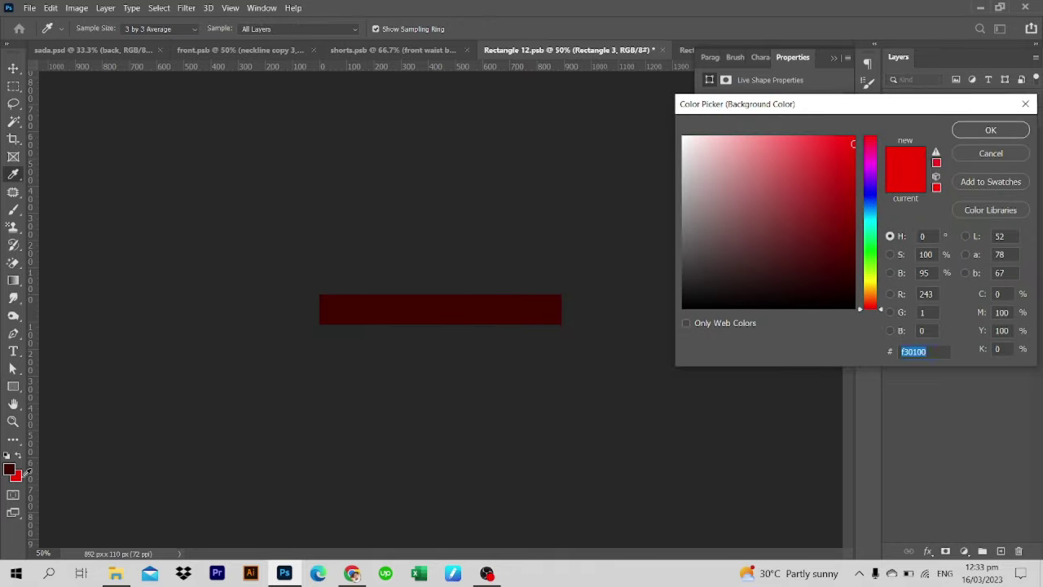
pyautogui.click(344, 51)
pyautogui.click(152, 29)
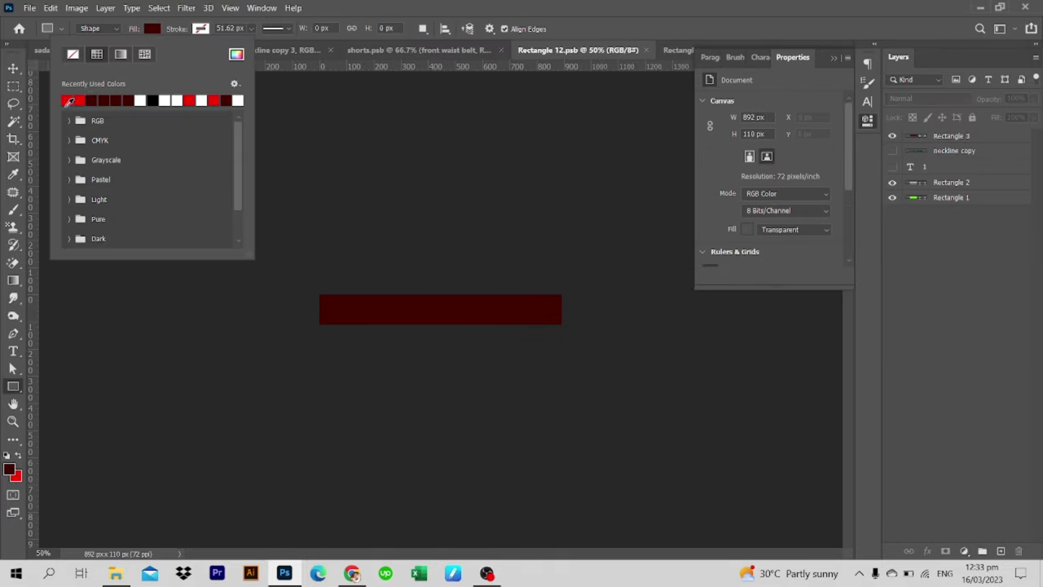
pyautogui.click(72, 98)
# Save and close the waistband and shorts smart objects, leaving only the kit mockup.
pyautogui.hotkey('ctrl', 's')
pyautogui.hotkey('ctrl', 'w')
pyautogui.hotkey('ctrl', 's')
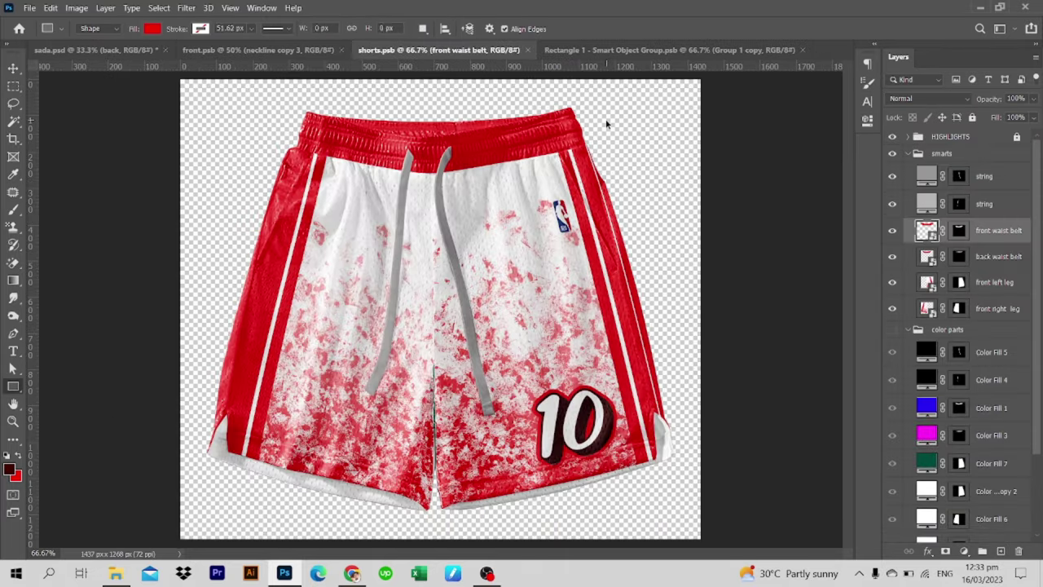
pyautogui.hotkey('ctrl', 'w')
pyautogui.hotkey('ctrl', 'w')
pyautogui.hotkey('ctrl', 'w')
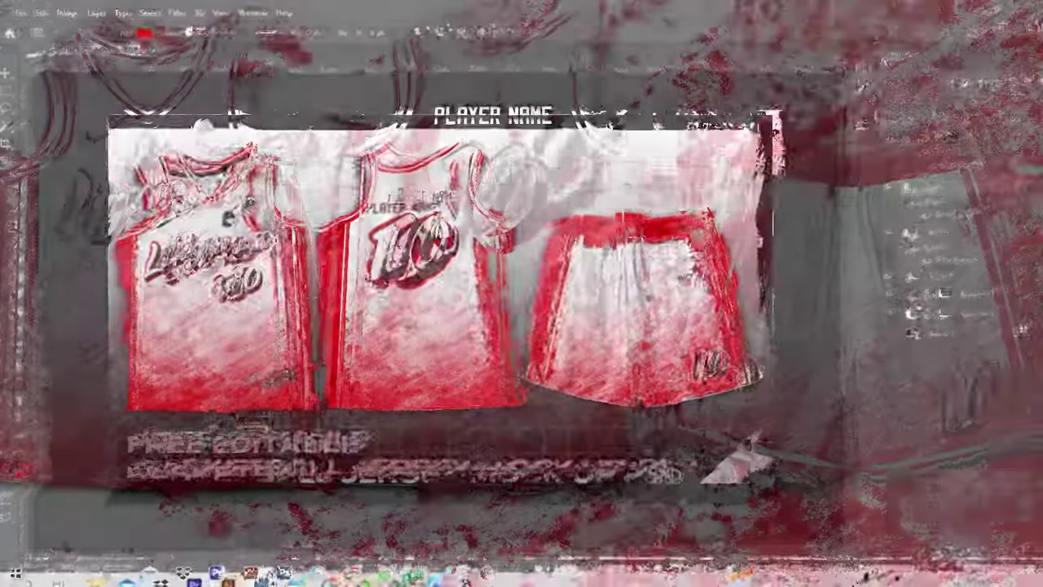